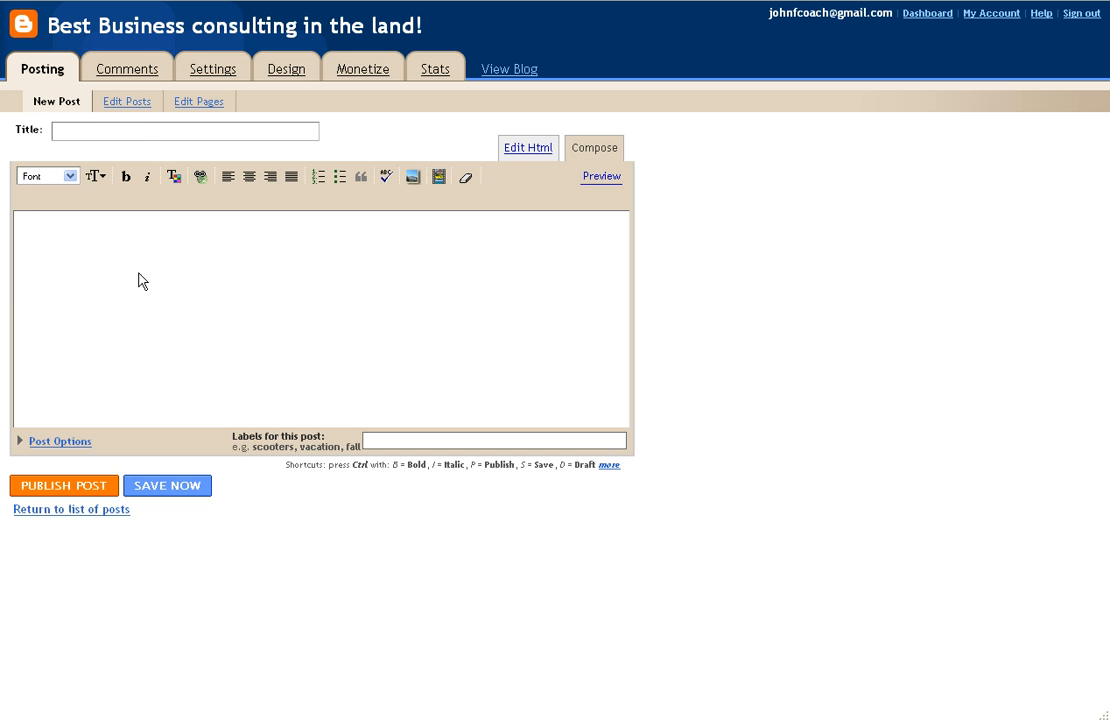
{"action": "left_click", "coordinate": [131, 103]}
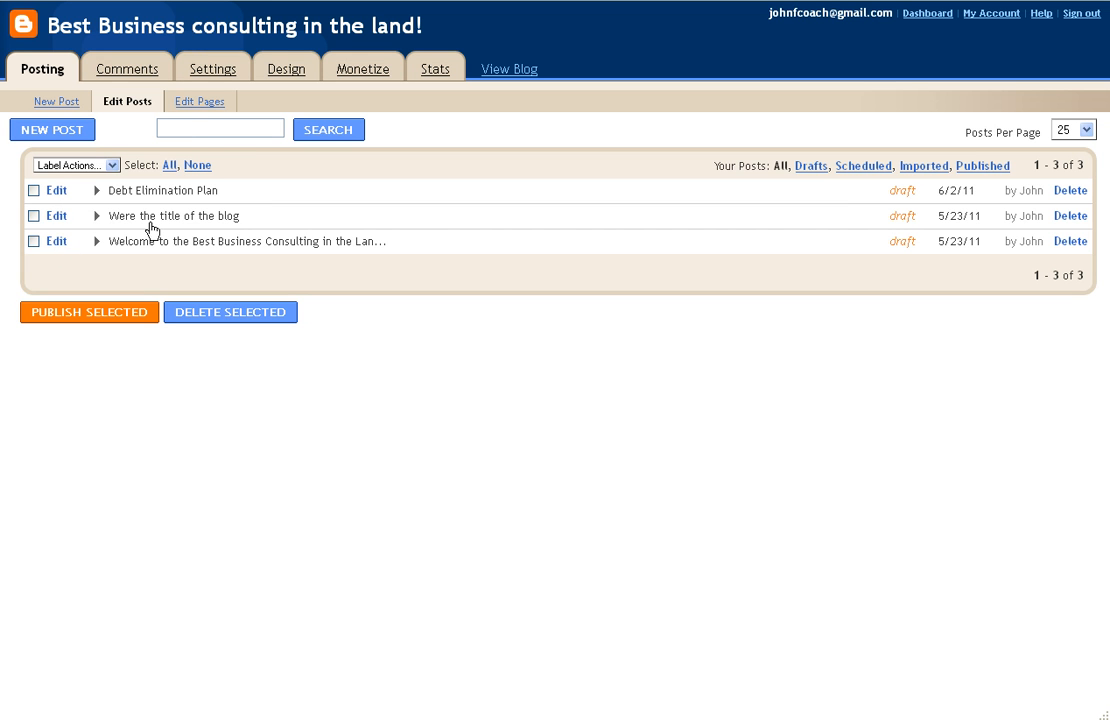
{"action": "left_click", "coordinate": [197, 104]}
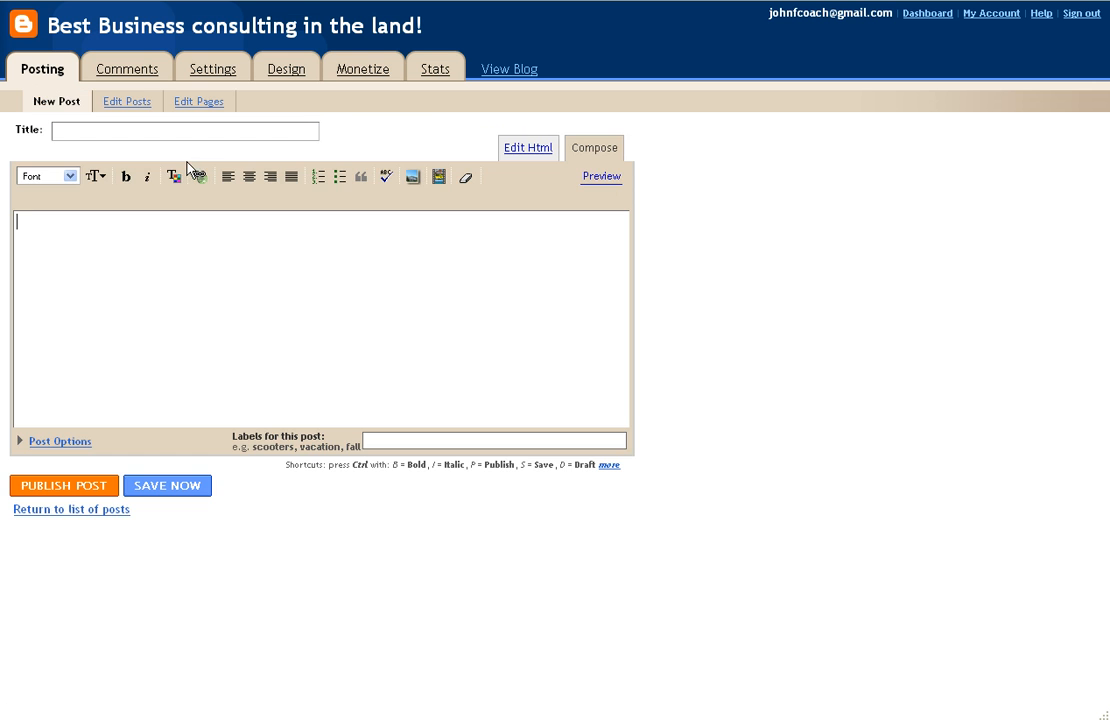
Title the new post "Beneifts of the 4 wheel drive" and paste the copied all-wheel drive article into its body.
{"action": "left_click", "coordinate": [81, 132]}
{"action": "type", "text": "Benefits of the 4 wheel drive"}
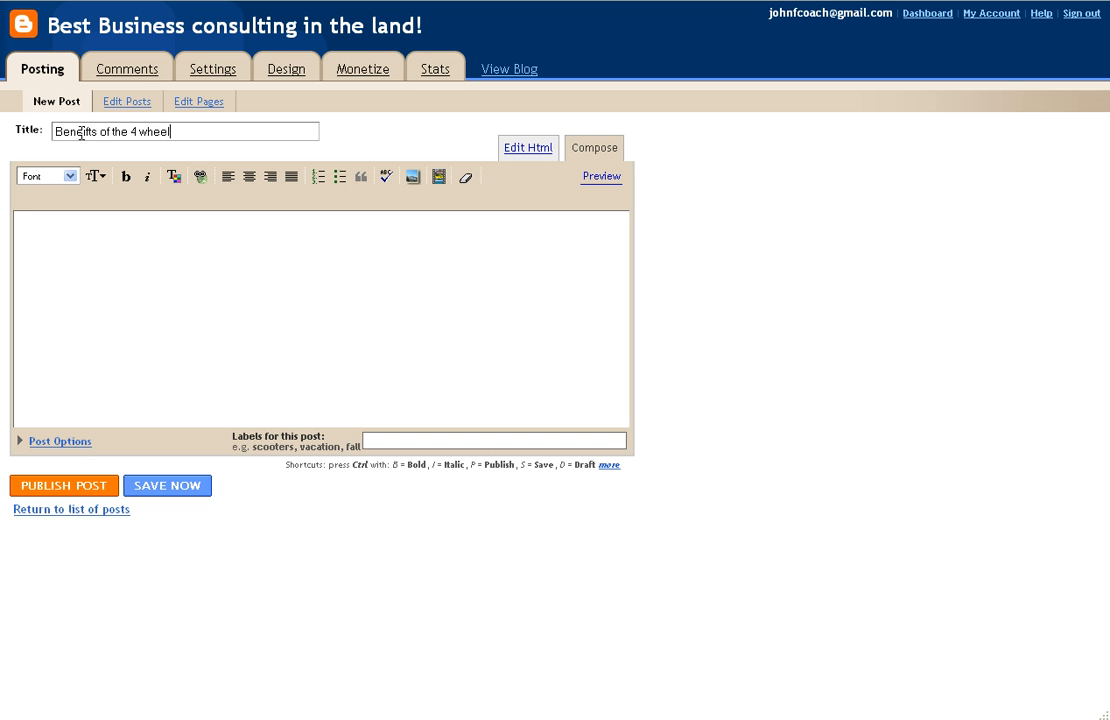
{"action": "left_click", "coordinate": [73, 242]}
{"action": "key", "text": "ctrl+v"}
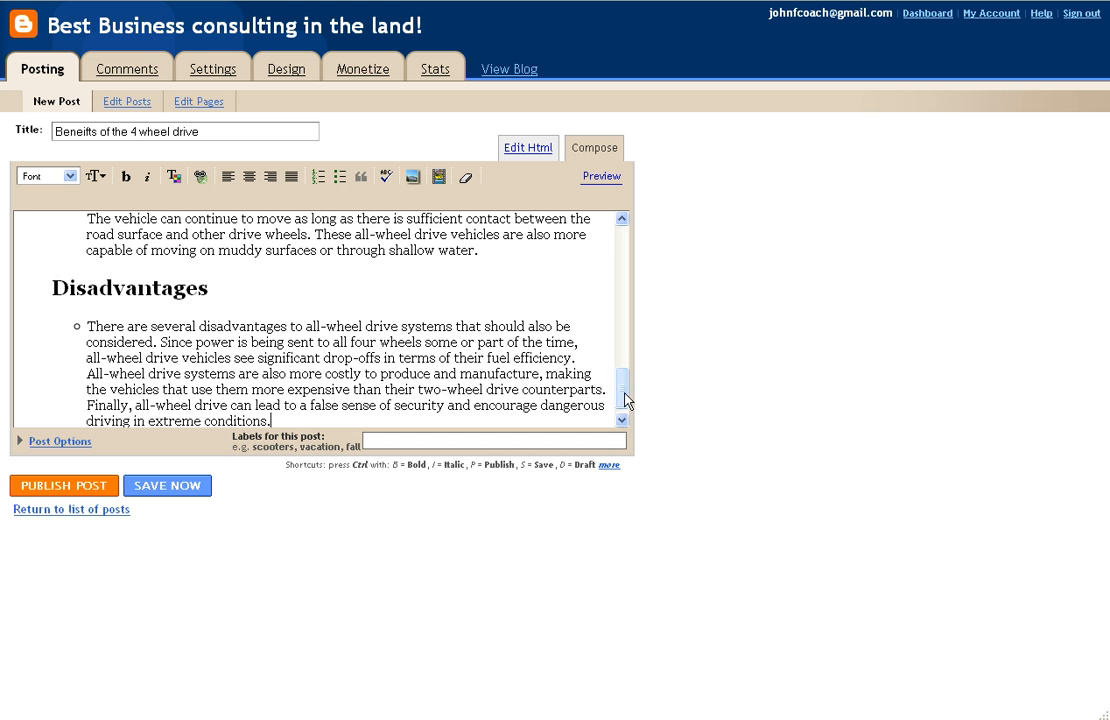
{"action": "scroll", "coordinate": [624, 390], "scroll_direction": "up", "scroll_amount": 10}
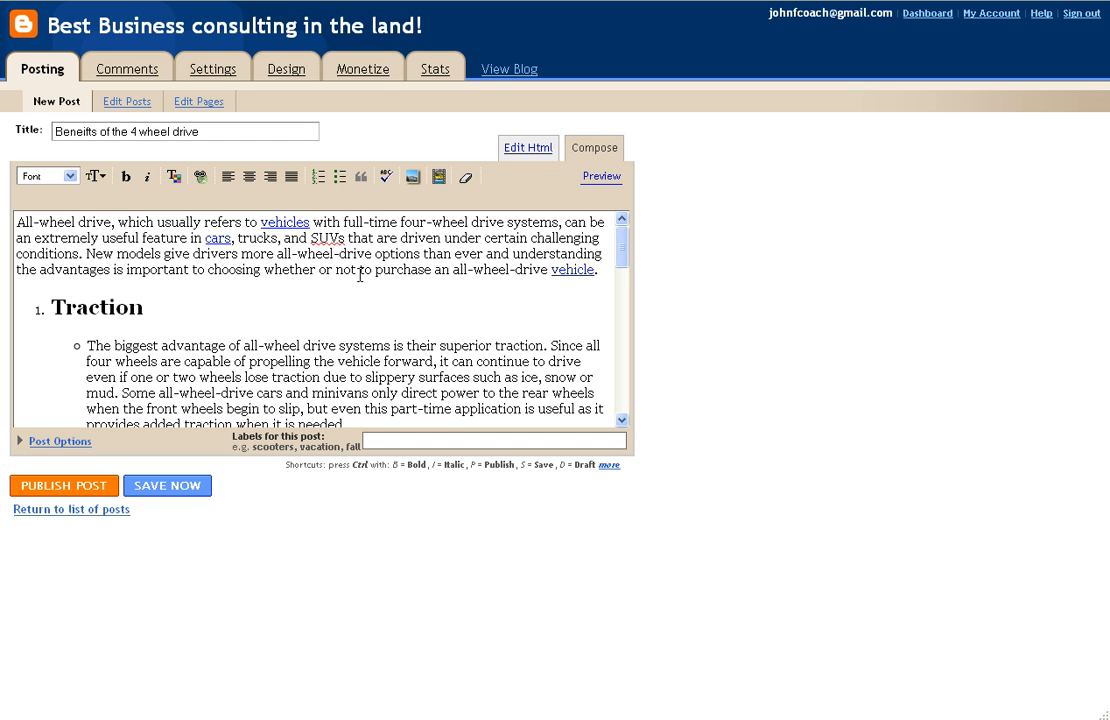
{"action": "left_click", "coordinate": [70, 177]}
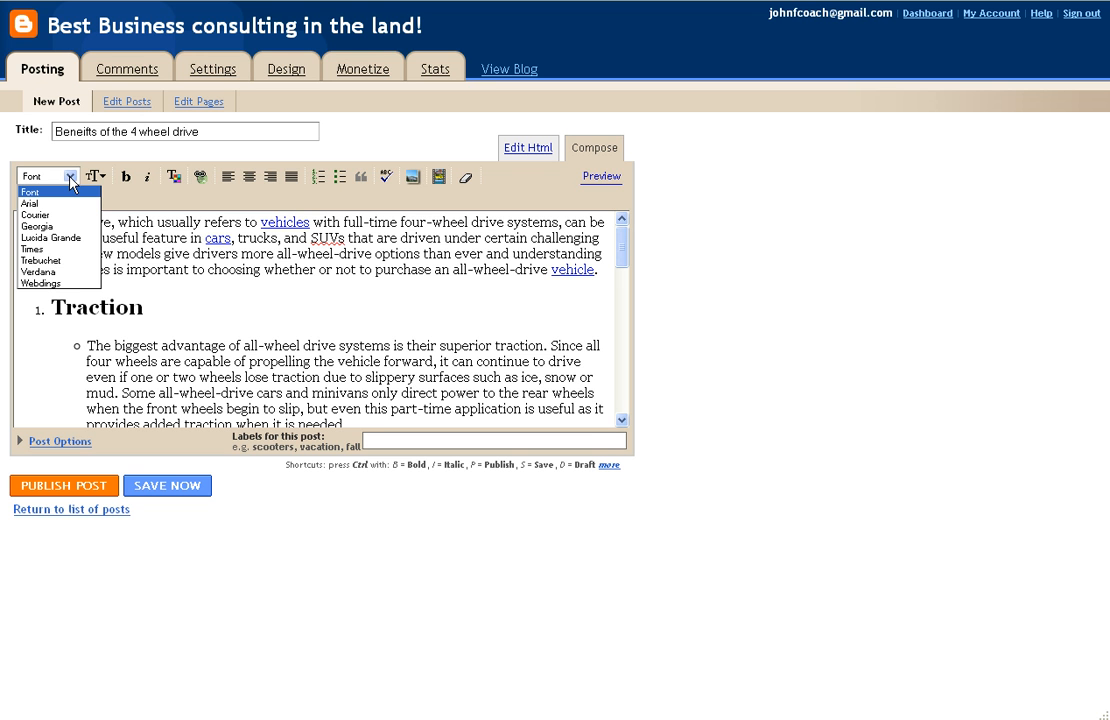
{"action": "left_click", "coordinate": [70, 177]}
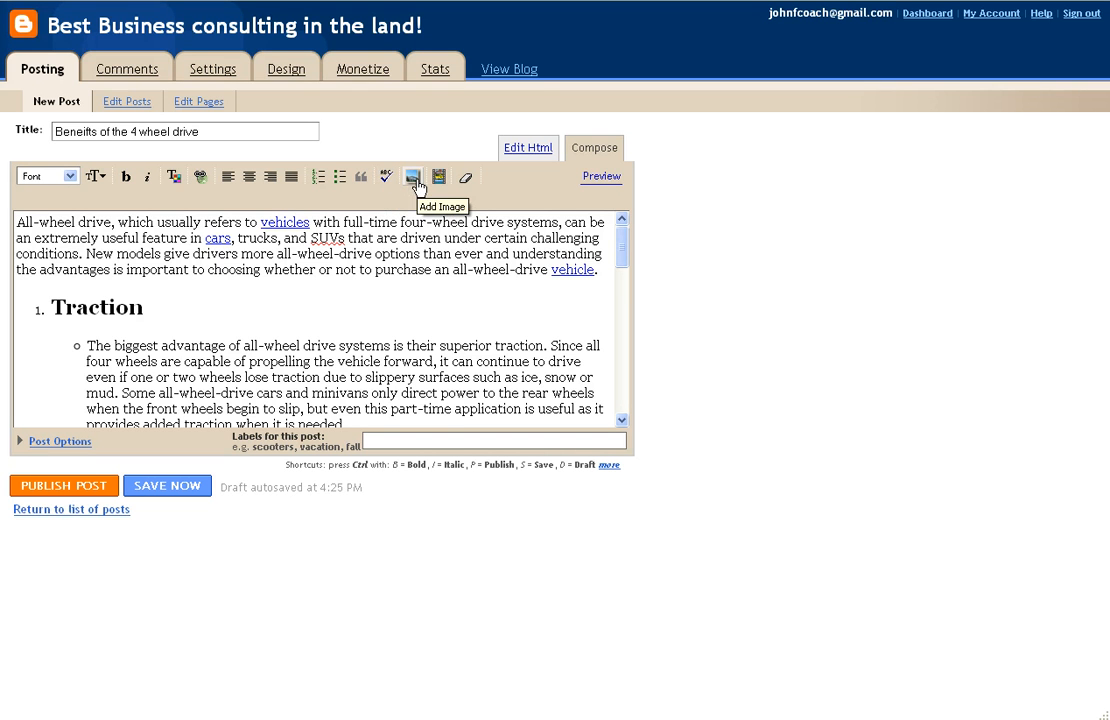
Add a blank line after the introductory paragraph and start an image upload with the Left layout.
{"action": "left_click", "coordinate": [82, 296]}
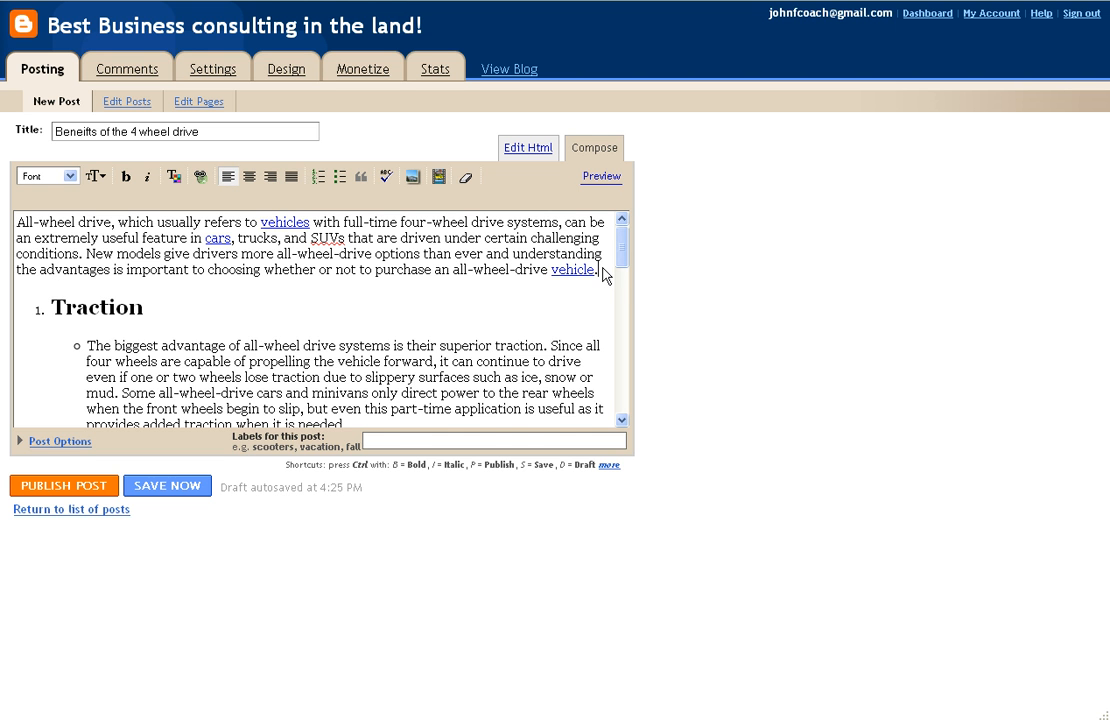
{"action": "key", "text": "Return"}
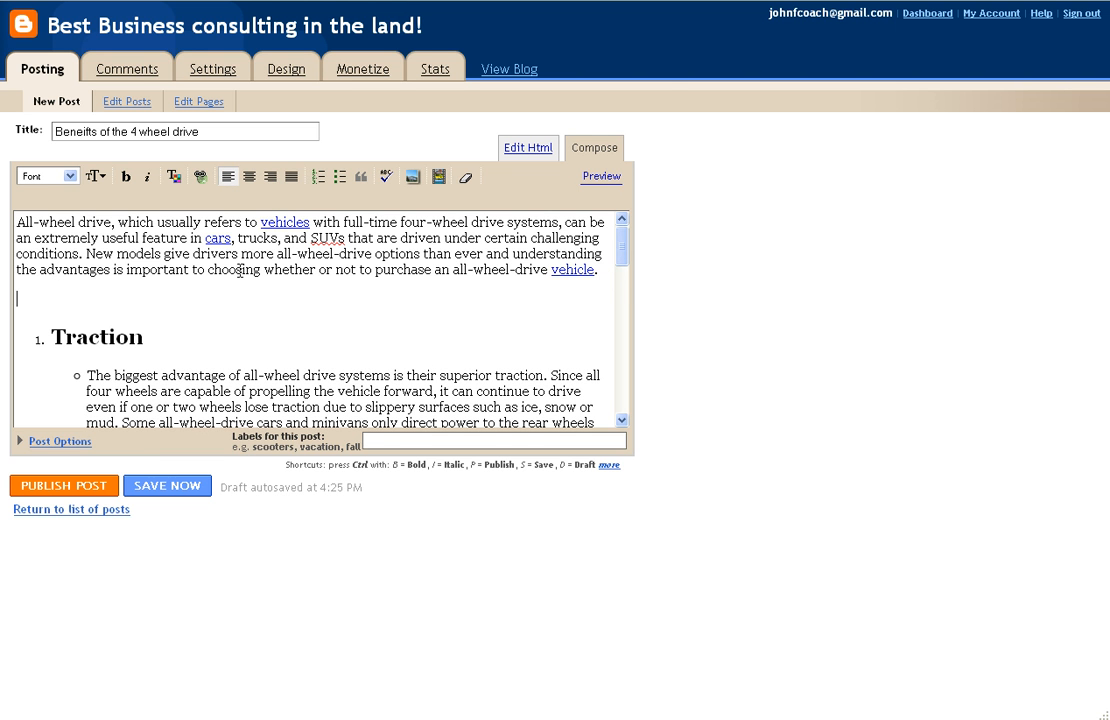
{"action": "left_click", "coordinate": [412, 178]}
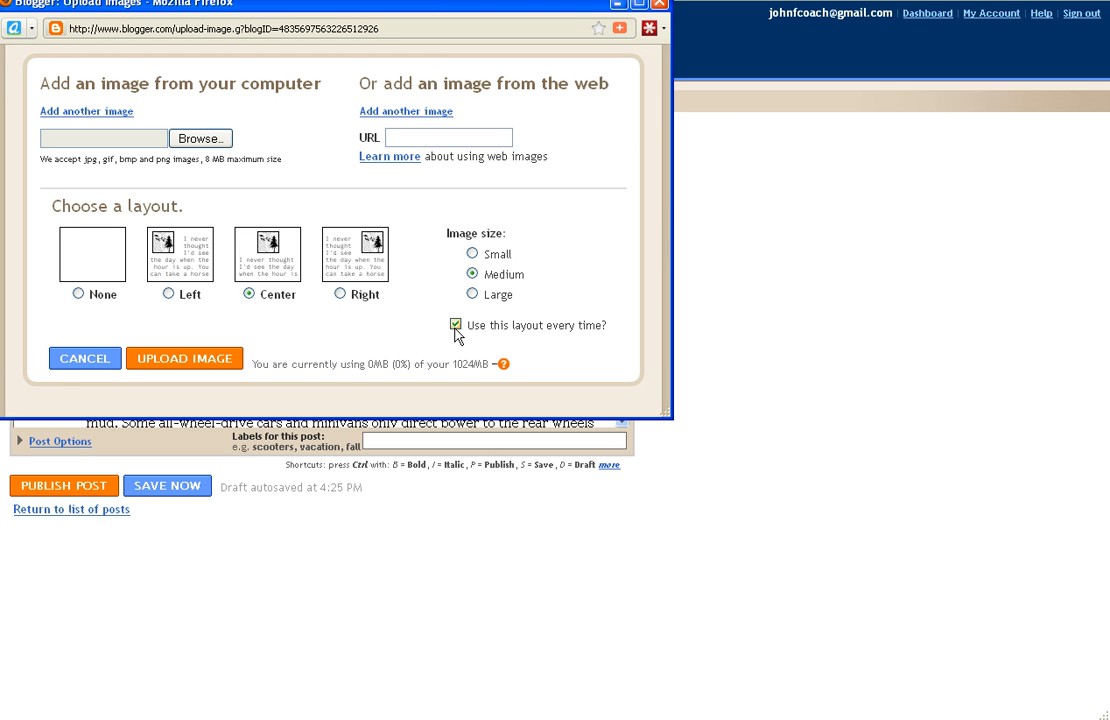
{"action": "left_click", "coordinate": [168, 294]}
Upload the unimog_gallery picture from the Blogger Recordings folder on the Desktop and insert it into the post.
{"action": "left_click", "coordinate": [193, 138]}
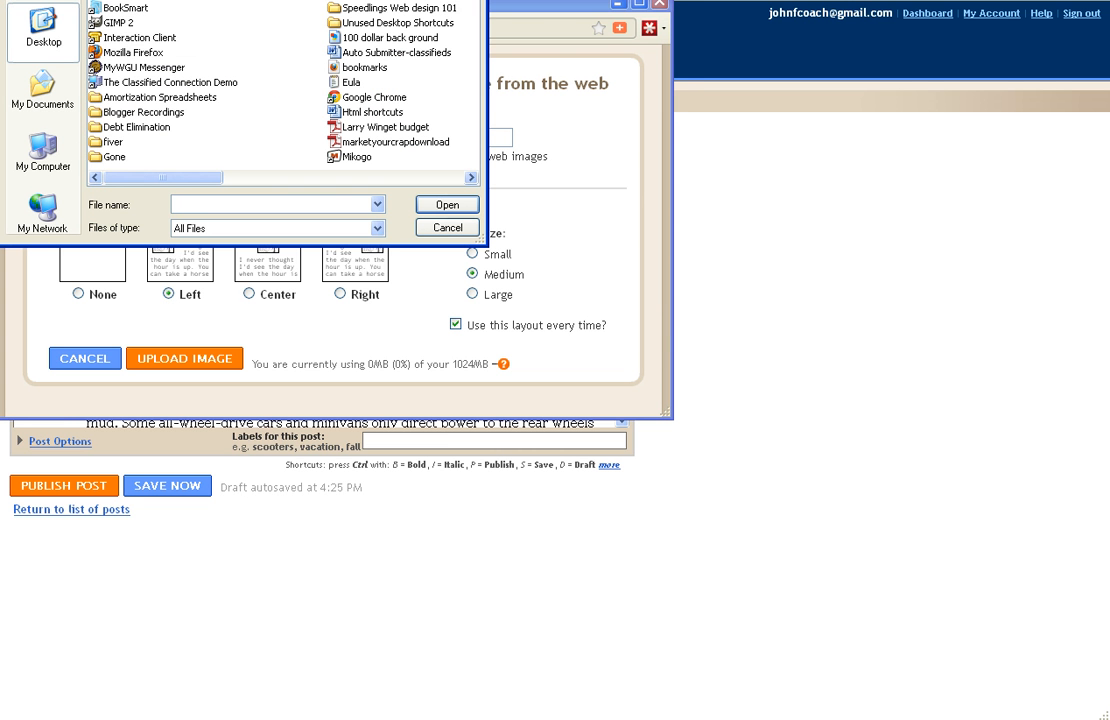
{"action": "left_click_drag", "start_coordinate": [226, 0], "coordinate": [366, 42]}
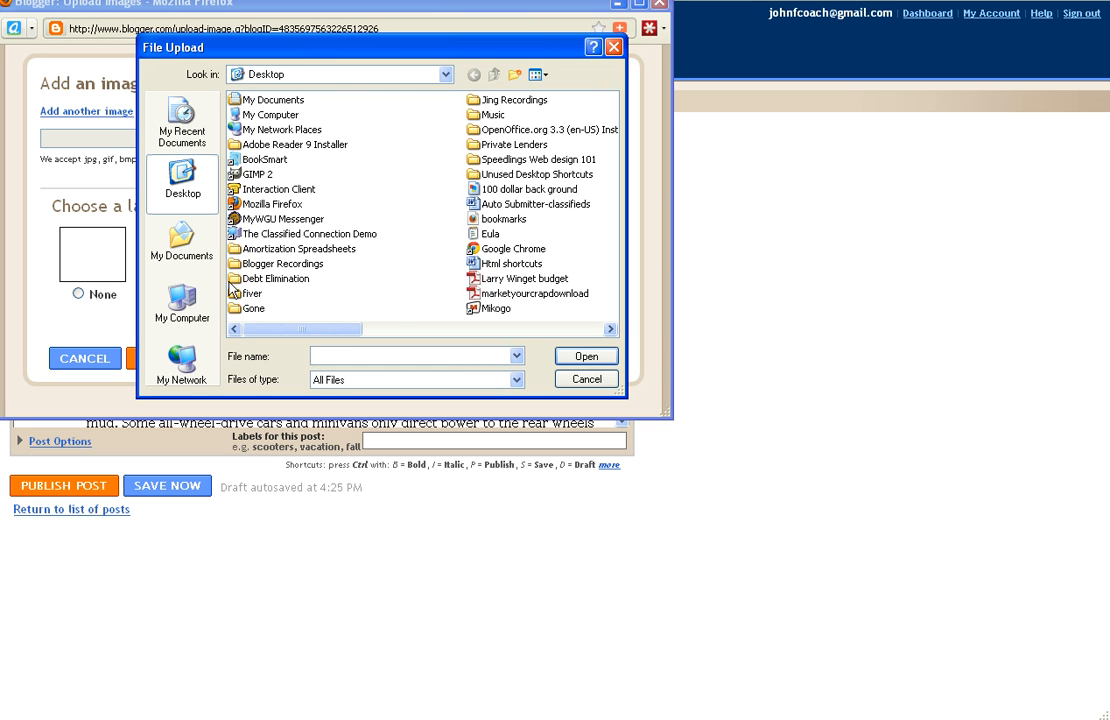
{"action": "double_click", "coordinate": [268, 263]}
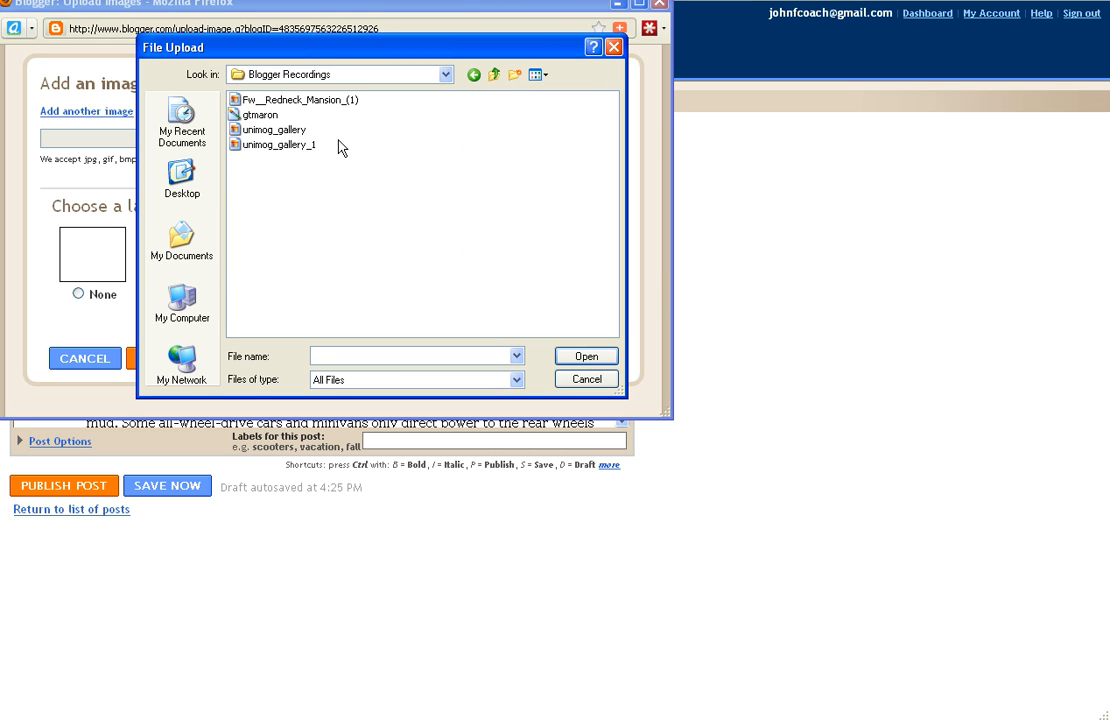
{"action": "double_click", "coordinate": [257, 133]}
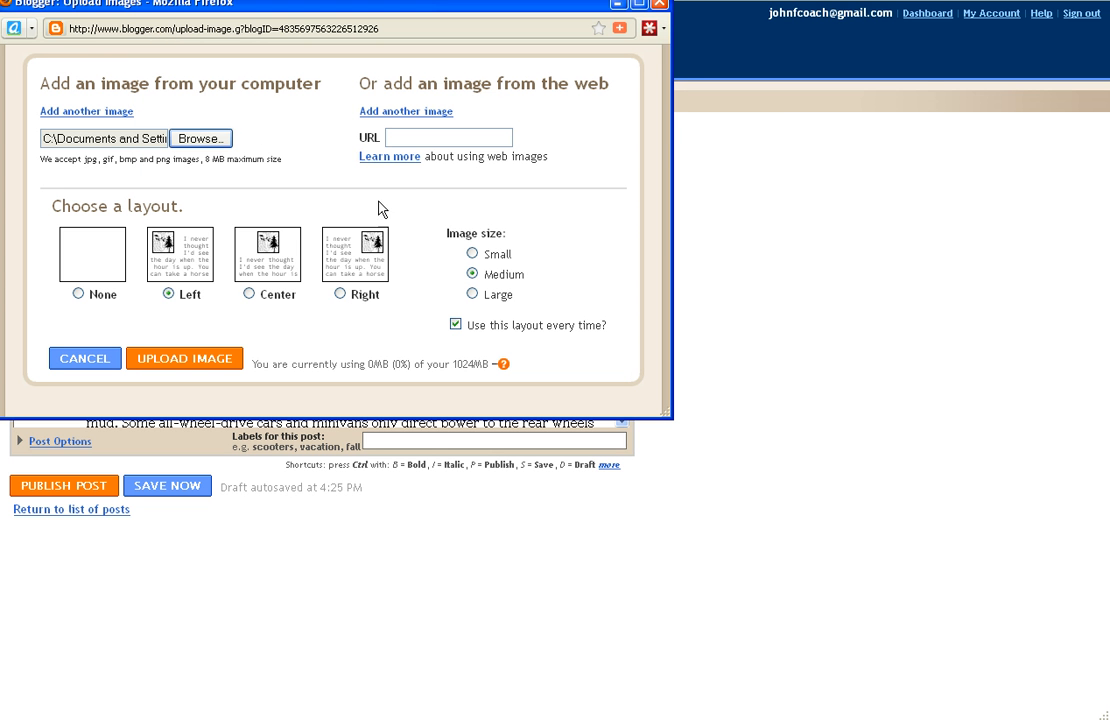
{"action": "left_click", "coordinate": [181, 361]}
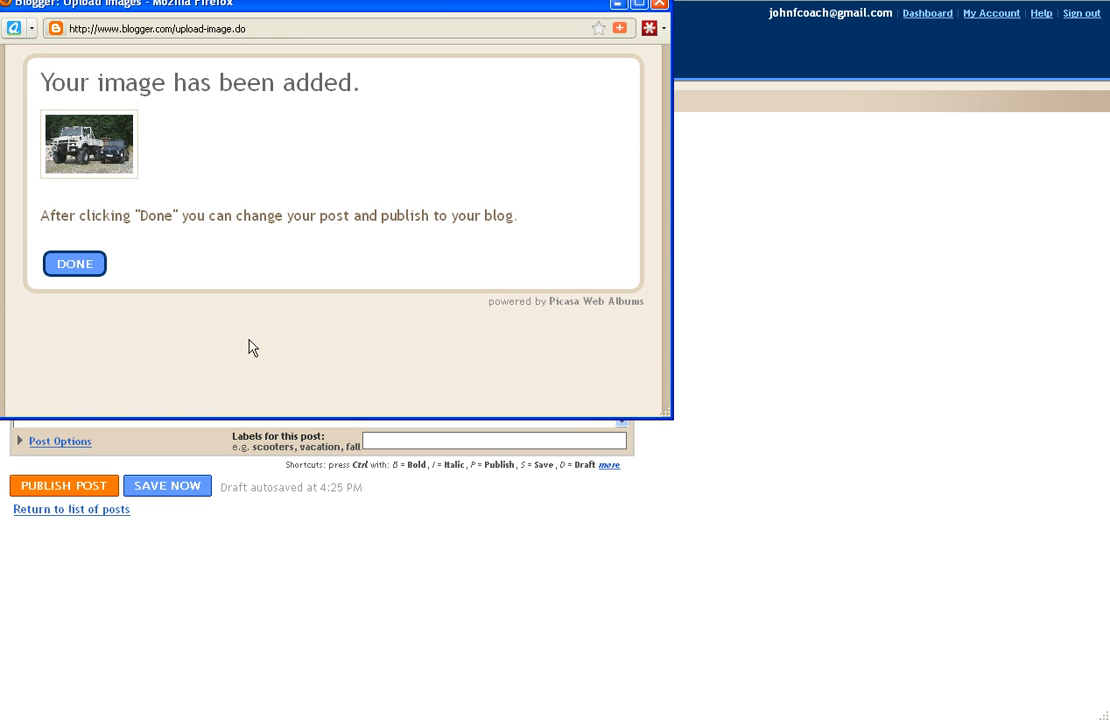
{"action": "left_click", "coordinate": [88, 268]}
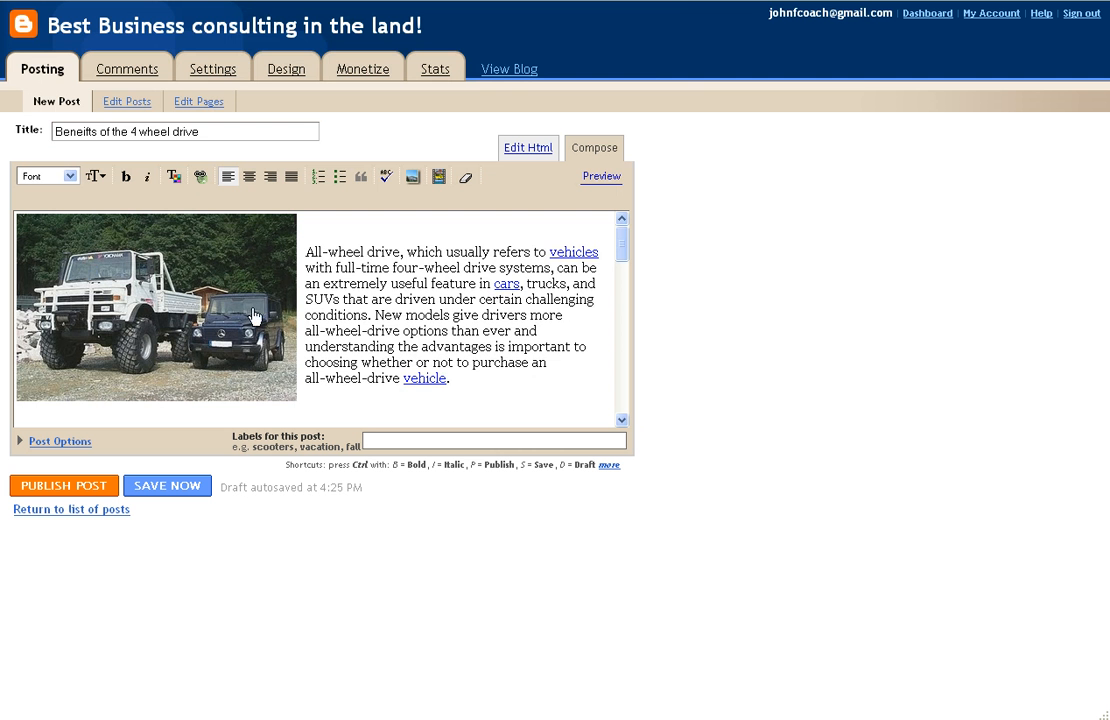
Preview the post with its picture and article sections, and return to the editor.
{"action": "mouse_move", "coordinate": [622, 248]}
{"action": "left_mouse_down"}
{"action": "mouse_move", "coordinate": [622, 285]}
{"action": "mouse_move", "coordinate": [617, 232]}
{"action": "left_mouse_up"}
{"action": "left_click", "coordinate": [602, 177]}
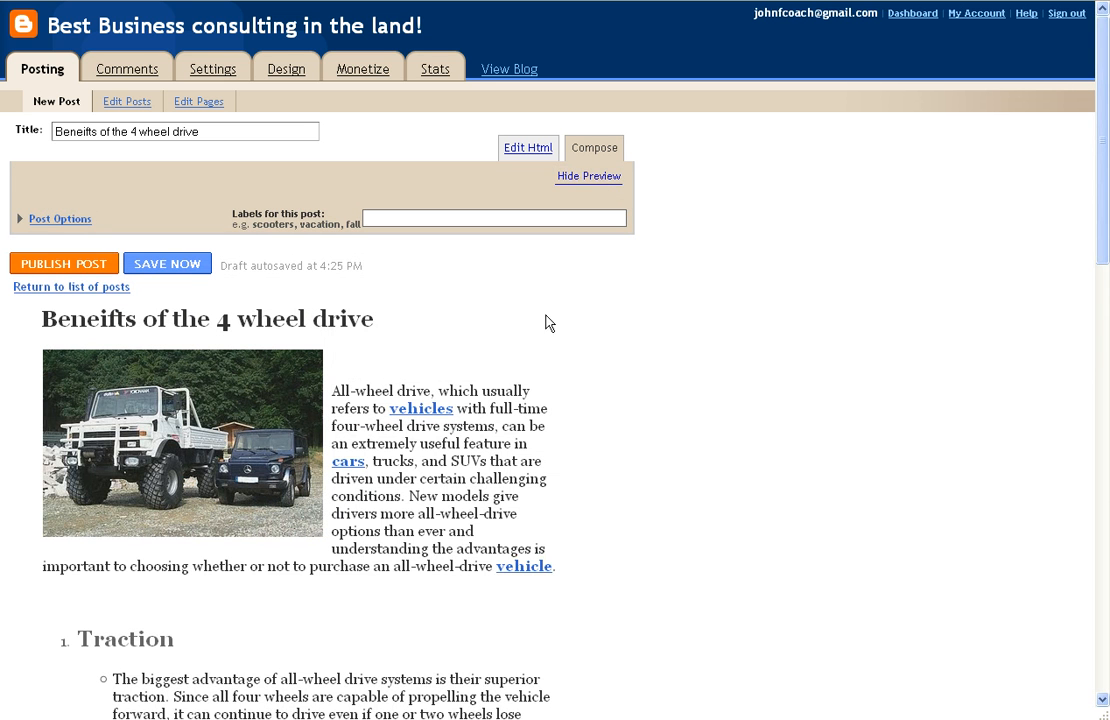
{"action": "scroll", "coordinate": [606, 318], "scroll_direction": "down", "scroll_amount": 6}
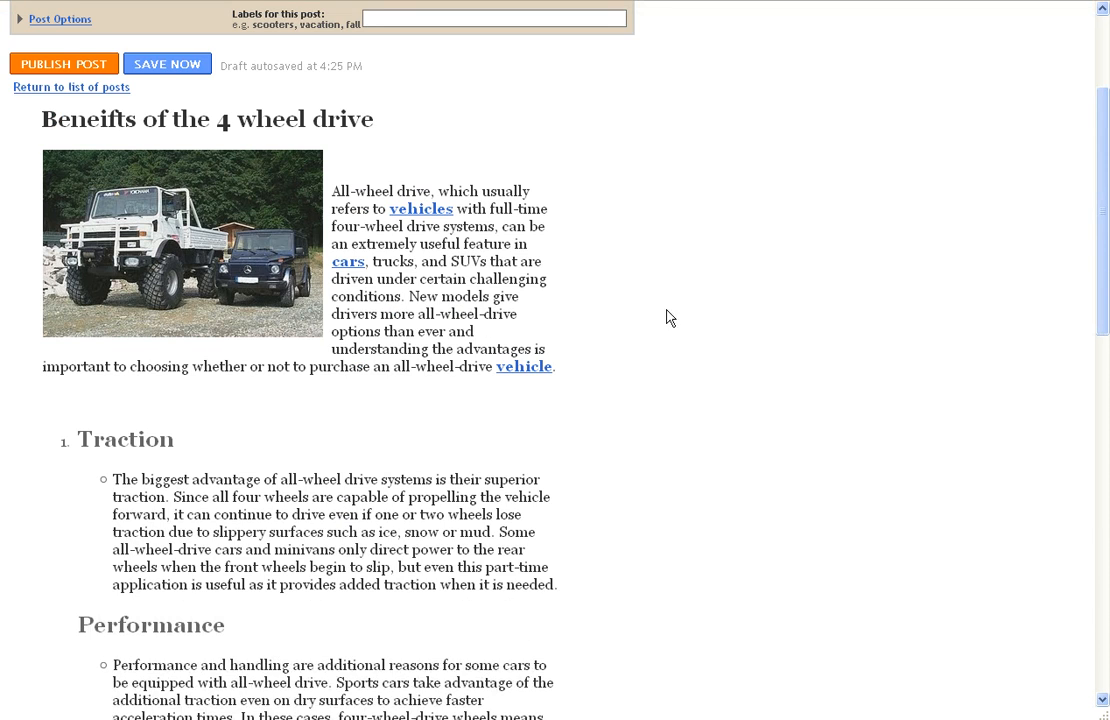
{"action": "scroll", "coordinate": [677, 326], "scroll_direction": "down", "scroll_amount": 15}
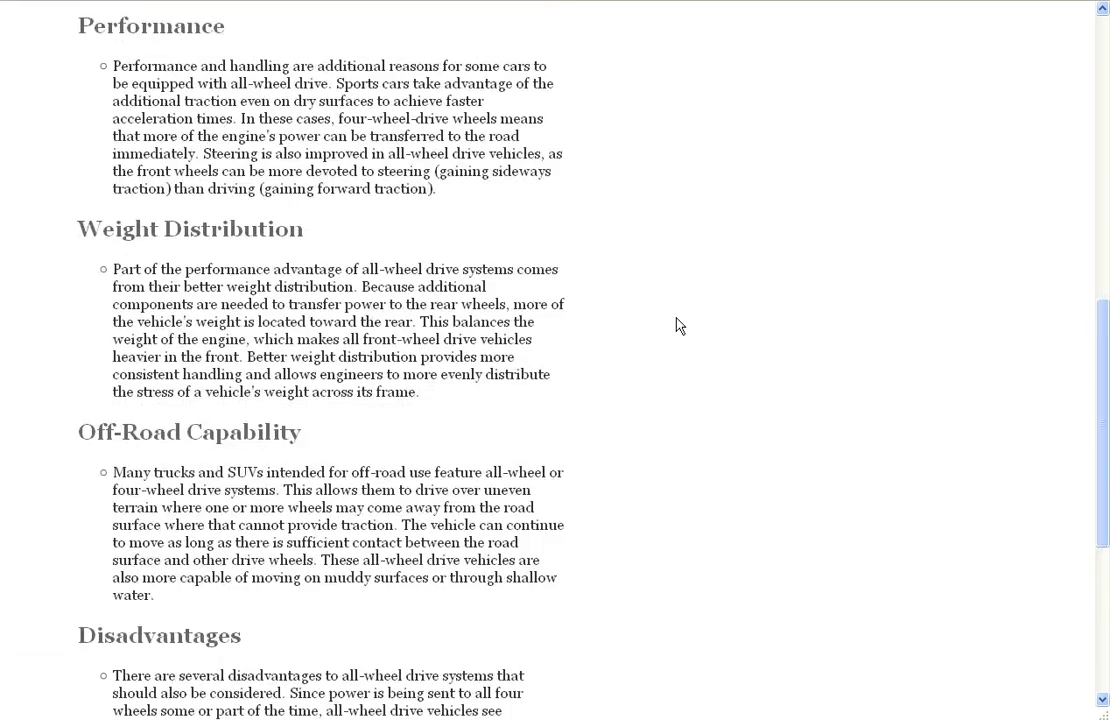
{"action": "scroll", "coordinate": [677, 327], "scroll_direction": "up", "scroll_amount": 14}
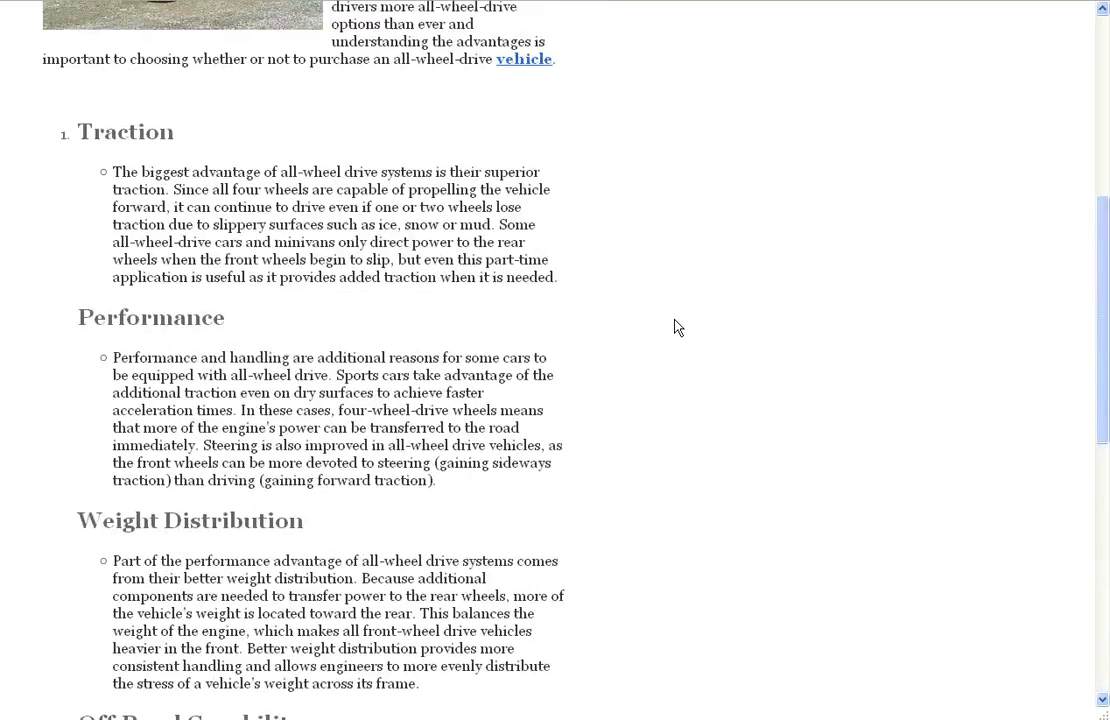
{"action": "scroll", "coordinate": [662, 327], "scroll_direction": "up", "scroll_amount": 7}
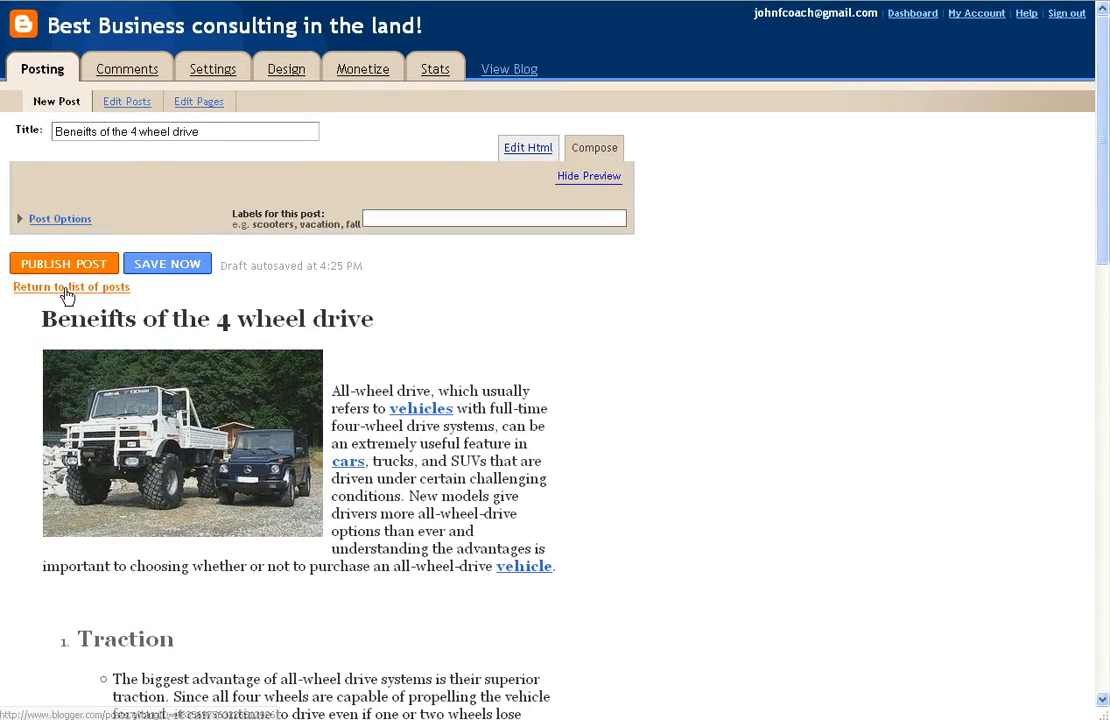
{"action": "left_click", "coordinate": [585, 177]}
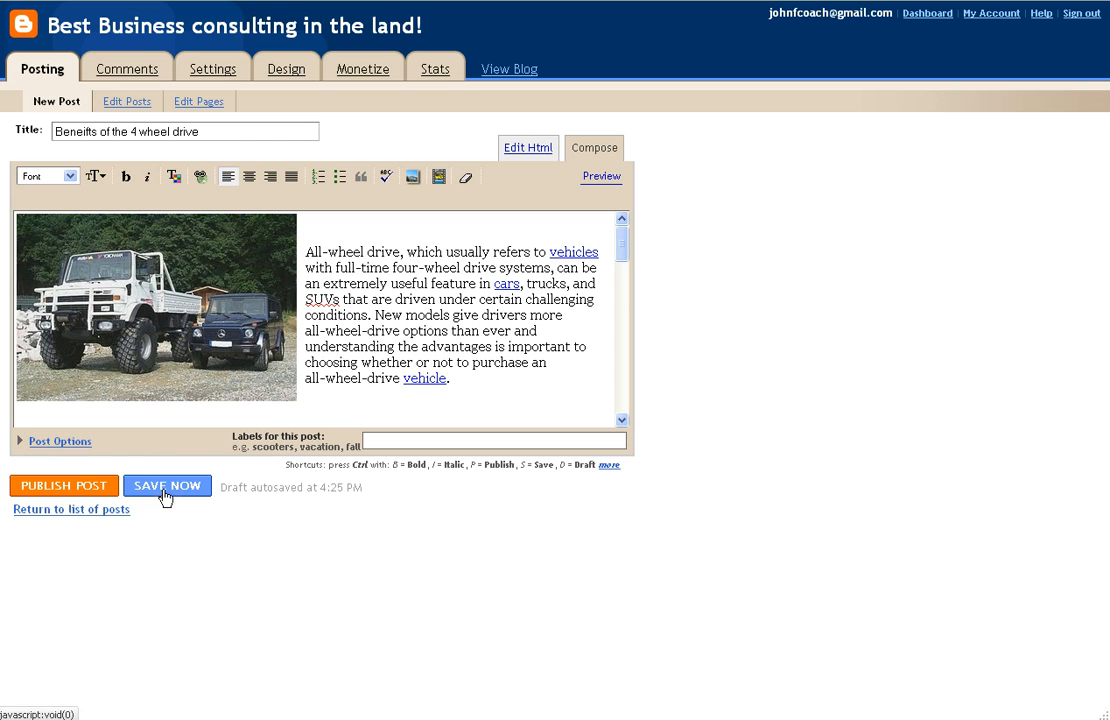
Check the comment and date settings in the post options and publish the post.
{"action": "left_click", "coordinate": [58, 443]}
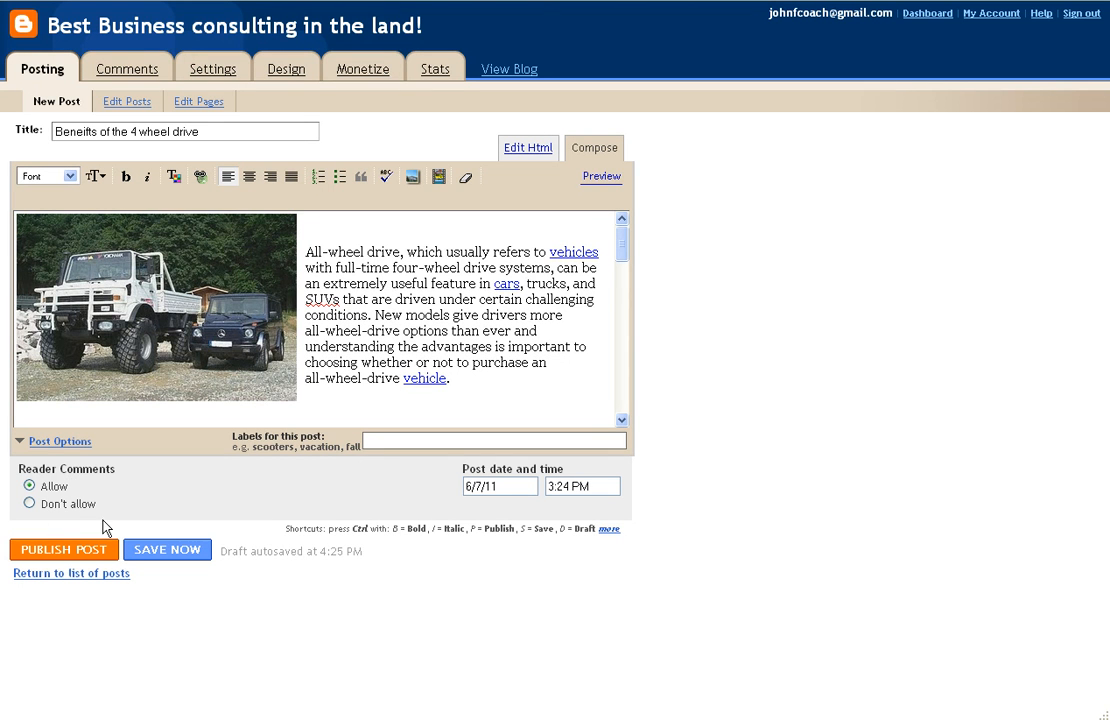
{"action": "left_click", "coordinate": [66, 446]}
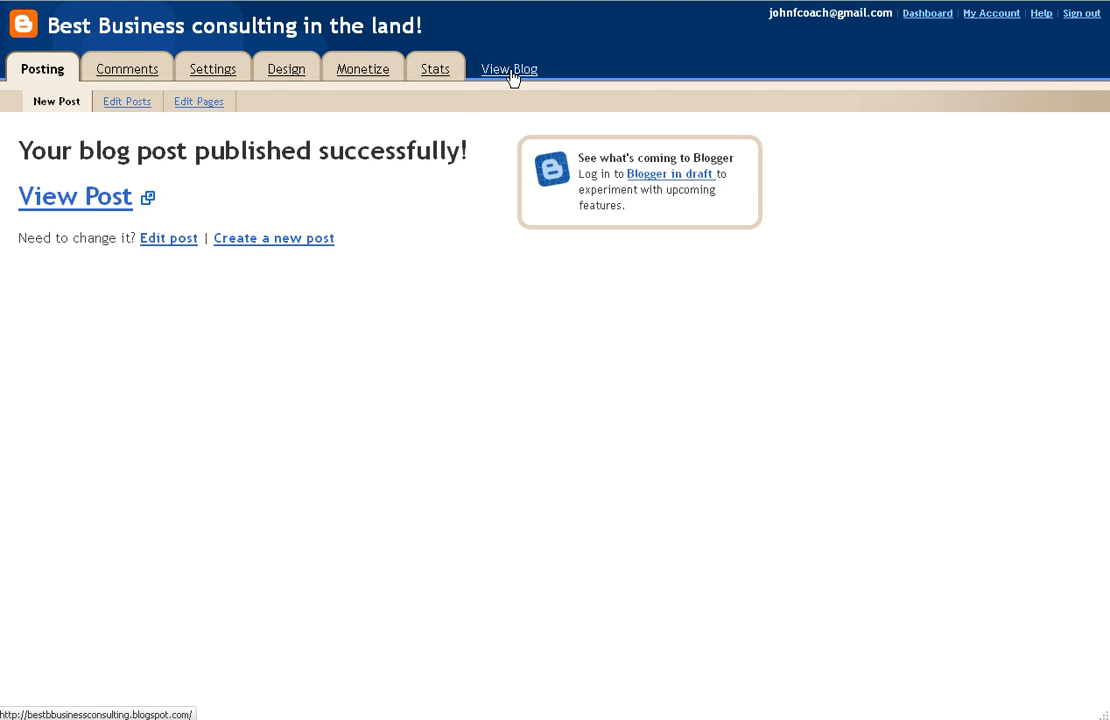
Open the published post in a new browser tab, look through it down to the comment section, and return to the publishing confirmation.
{"action": "right_click", "coordinate": [89, 203]}
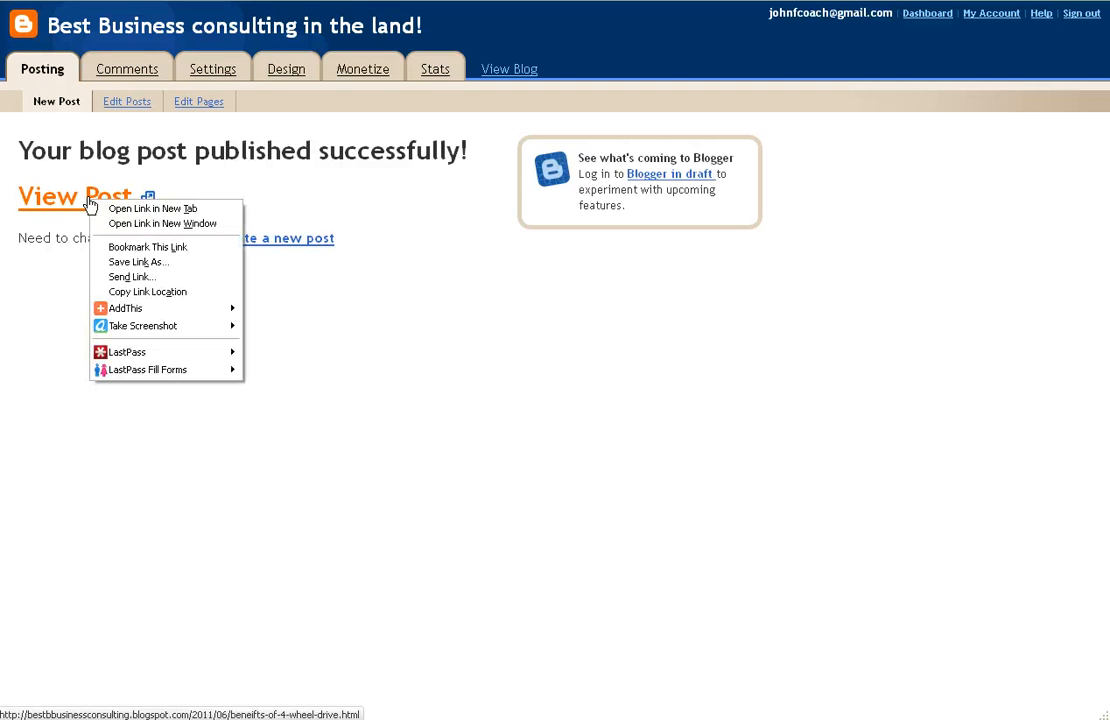
{"action": "left_click", "coordinate": [145, 212]}
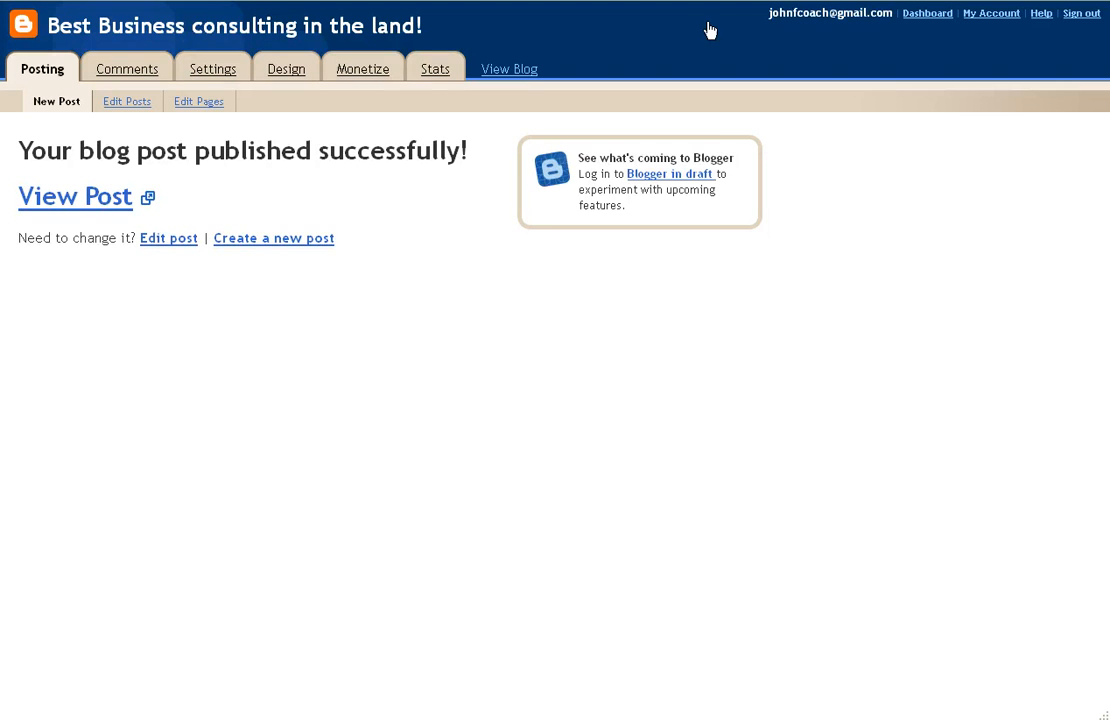
{"action": "key", "text": "ctrl+Tab"}
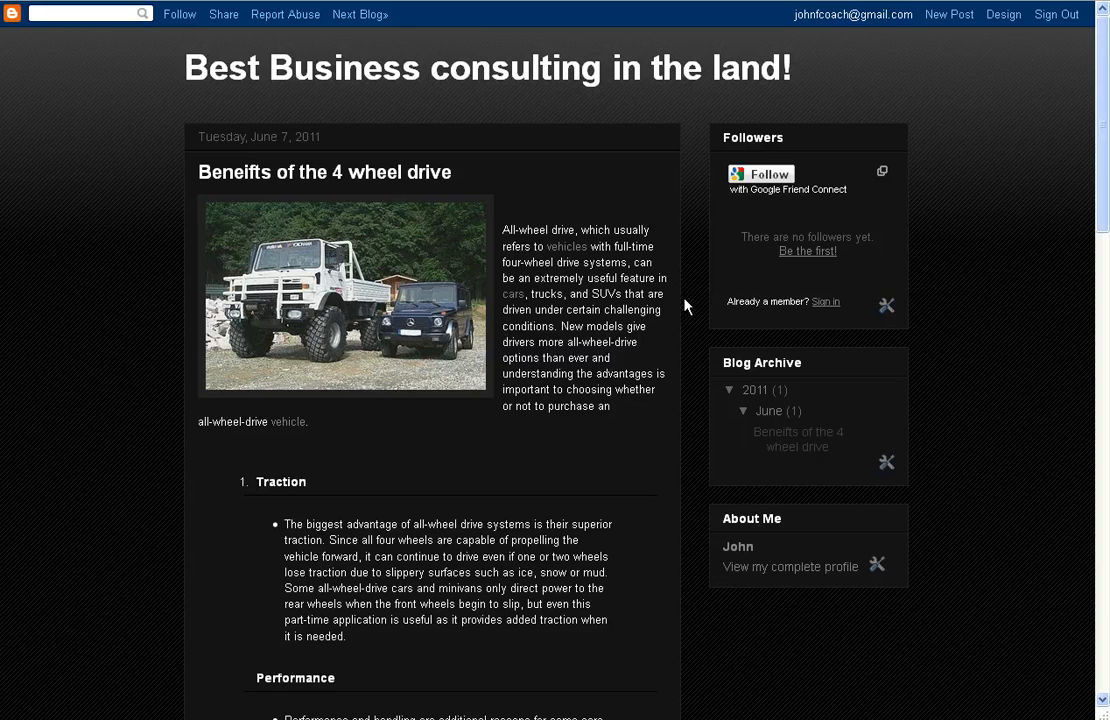
{"action": "scroll", "coordinate": [685, 306], "scroll_direction": "down", "scroll_amount": 2}
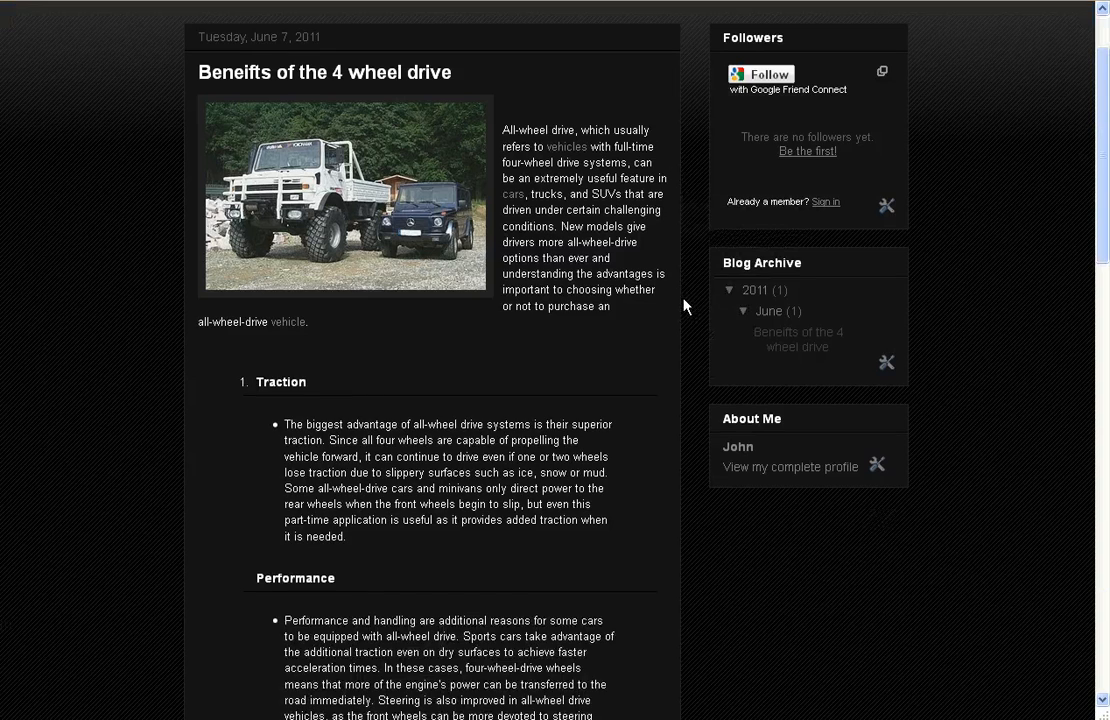
{"action": "scroll", "coordinate": [617, 258], "scroll_direction": "down", "scroll_amount": 3}
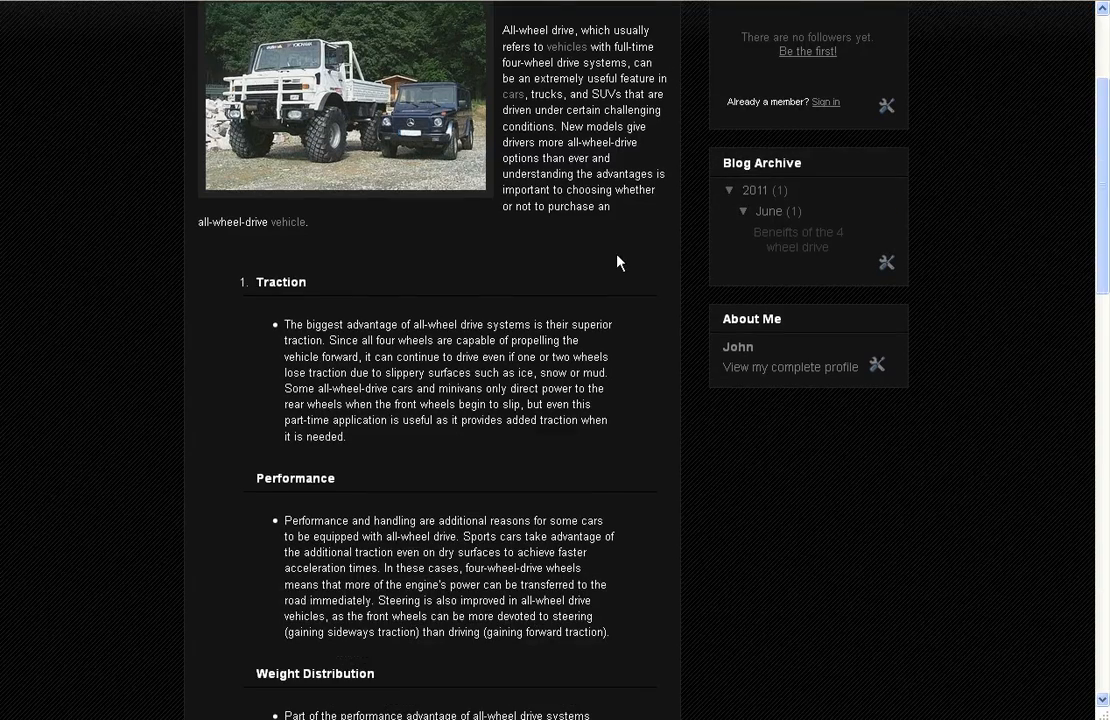
{"action": "scroll", "coordinate": [533, 260], "scroll_direction": "down", "scroll_amount": 6}
{"action": "scroll", "coordinate": [676, 322], "scroll_direction": "down", "scroll_amount": 9}
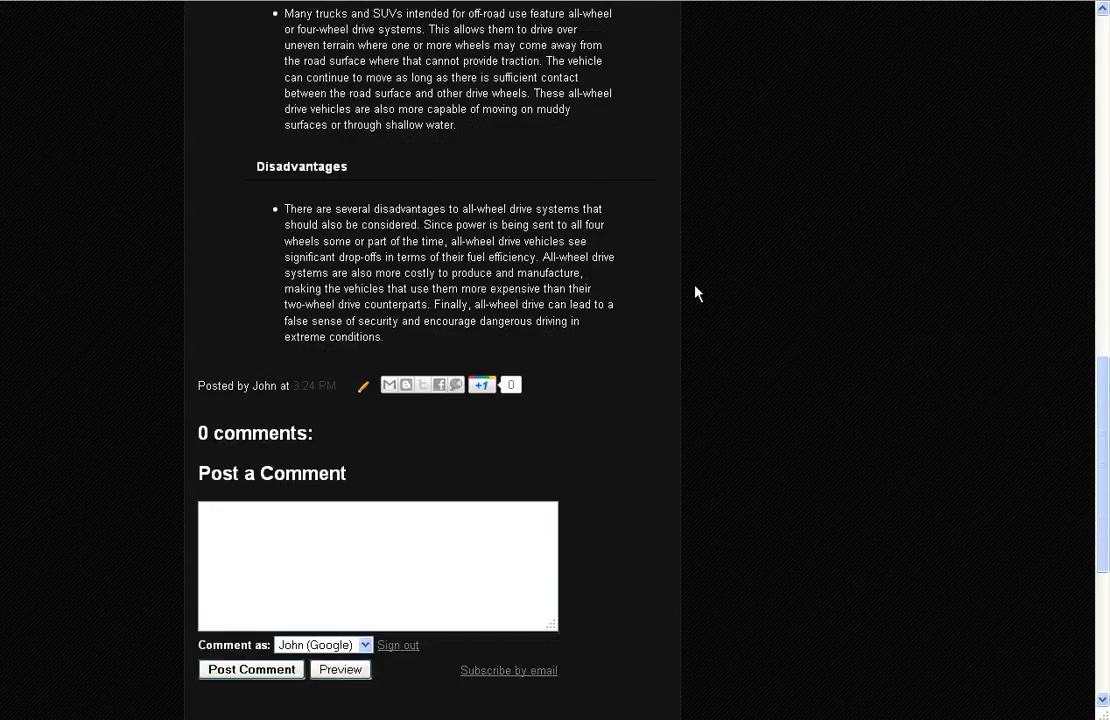
{"action": "scroll", "coordinate": [697, 293], "scroll_direction": "up", "scroll_amount": 13}
{"action": "scroll", "coordinate": [697, 293], "scroll_direction": "up", "scroll_amount": 8}
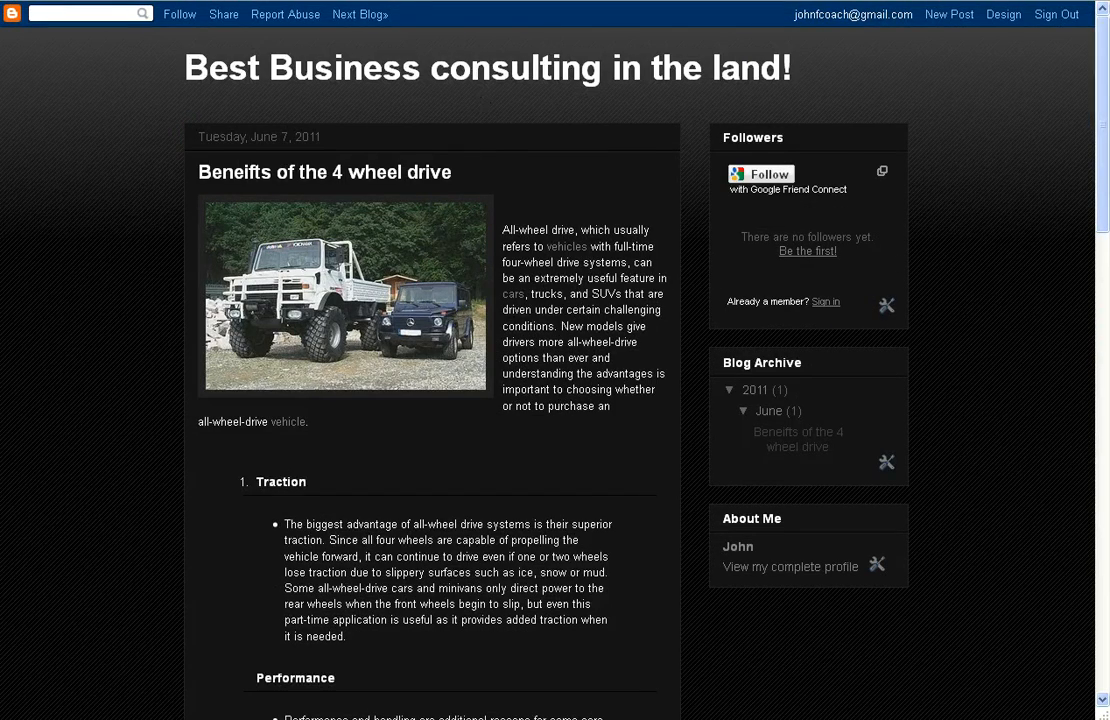
{"action": "key", "text": "alt+Left"}
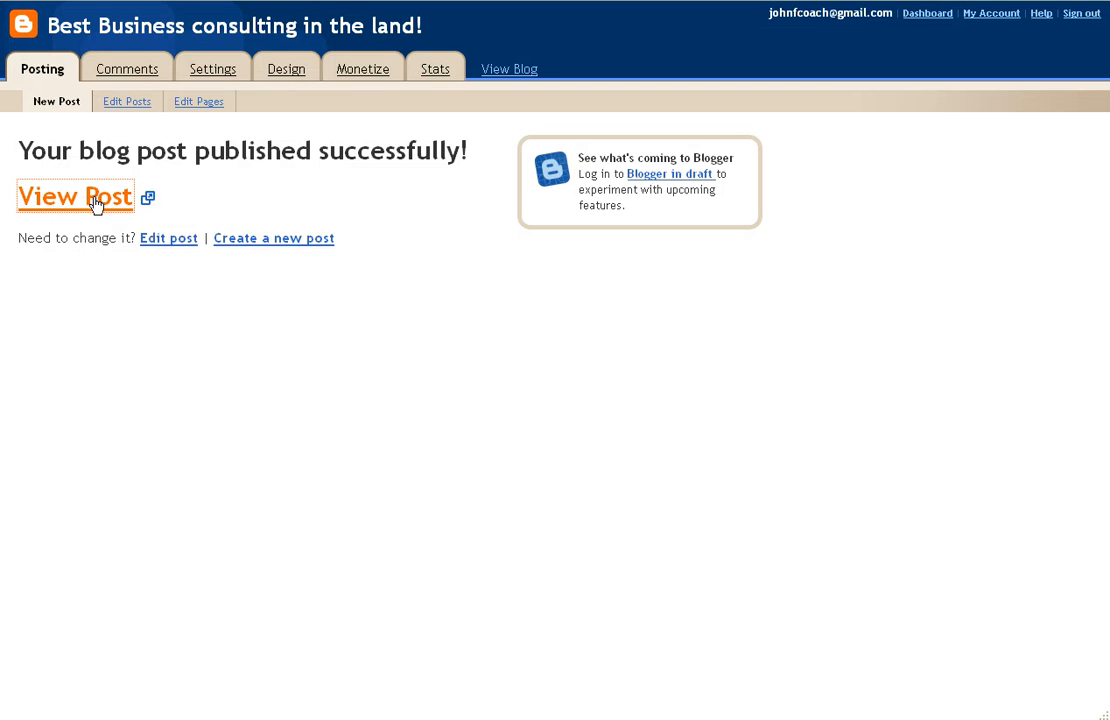
Reopen the four-wheel drive post for editing and add a blank line between the Weight Distribution paragraph and the Off-Road Capability heading.
{"action": "left_click", "coordinate": [121, 104]}
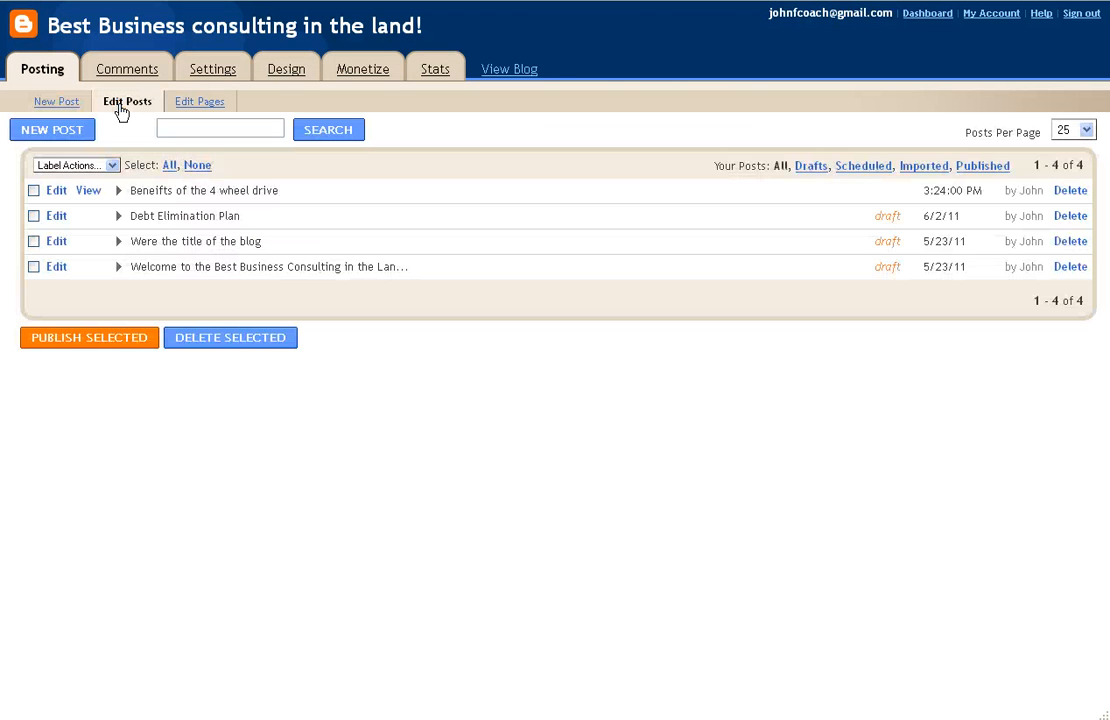
{"action": "left_click", "coordinate": [58, 191]}
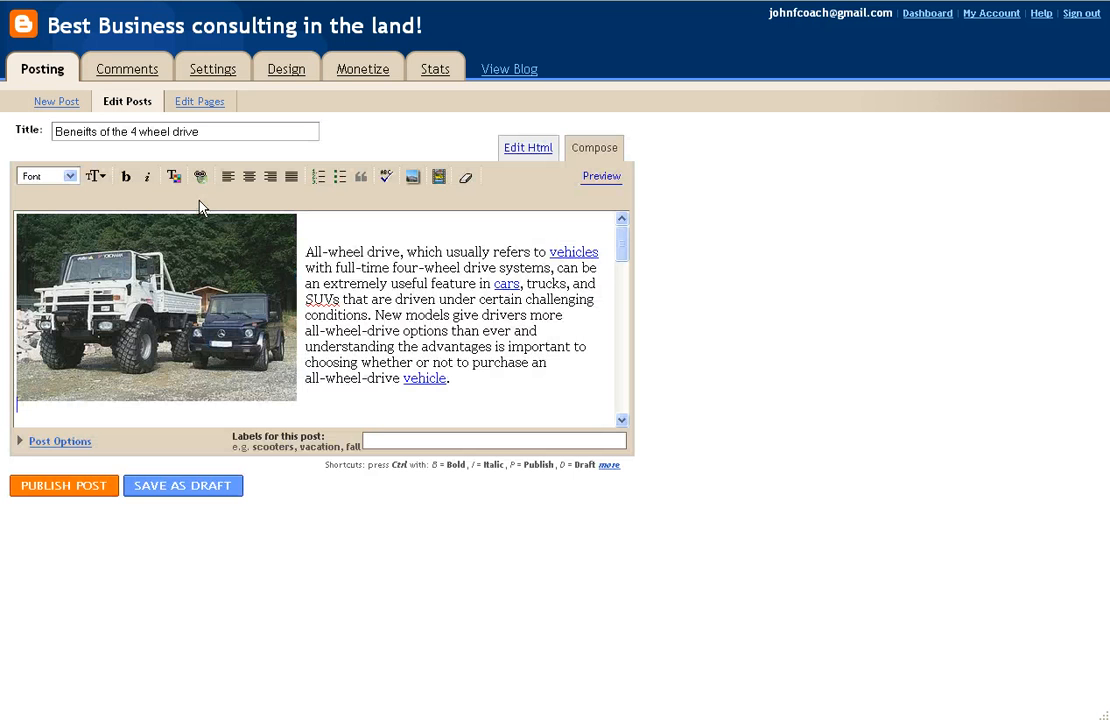
{"action": "left_click_drag", "start_coordinate": [622, 242], "coordinate": [624, 360]}
{"action": "left_click", "coordinate": [155, 272]}
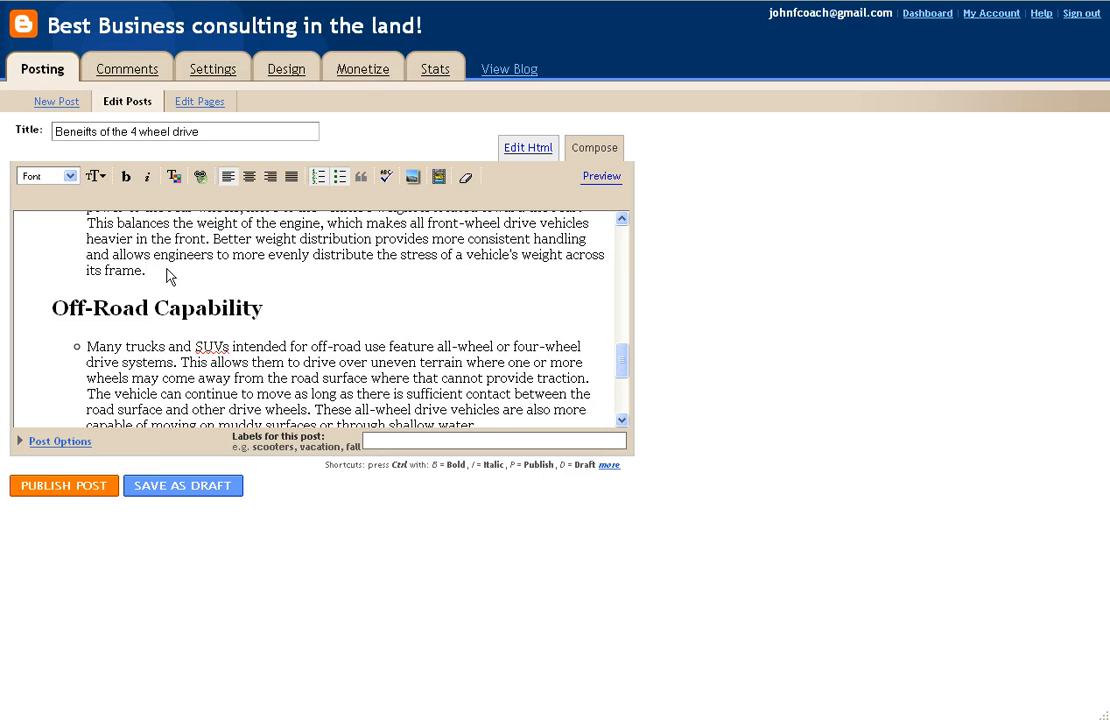
{"action": "key", "text": "Return"}
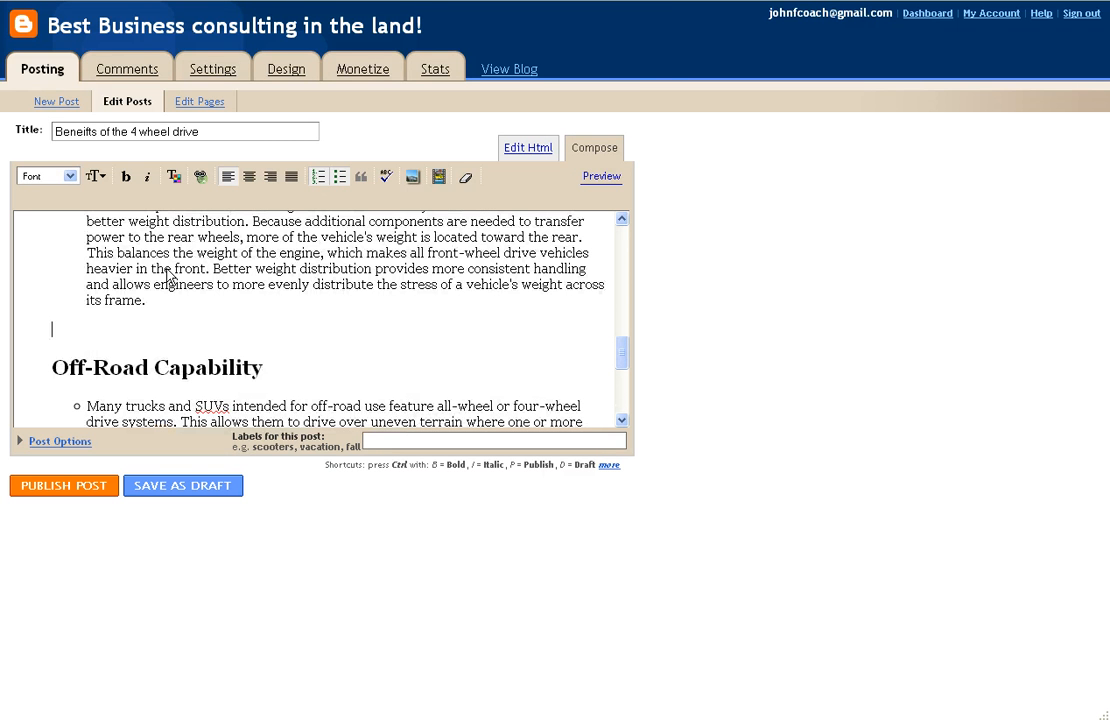
Upload the unimog_gallery_1 picture from the Blogger Recordings folder and add it to the post.
{"action": "left_click", "coordinate": [412, 176]}
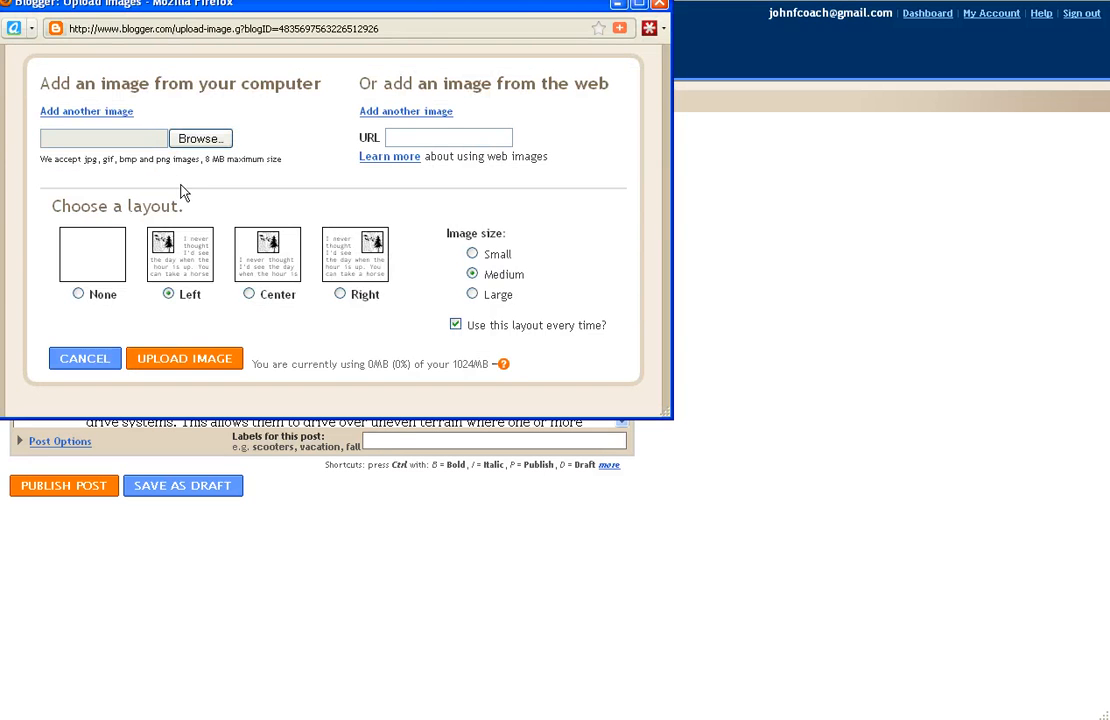
{"action": "left_click", "coordinate": [201, 140]}
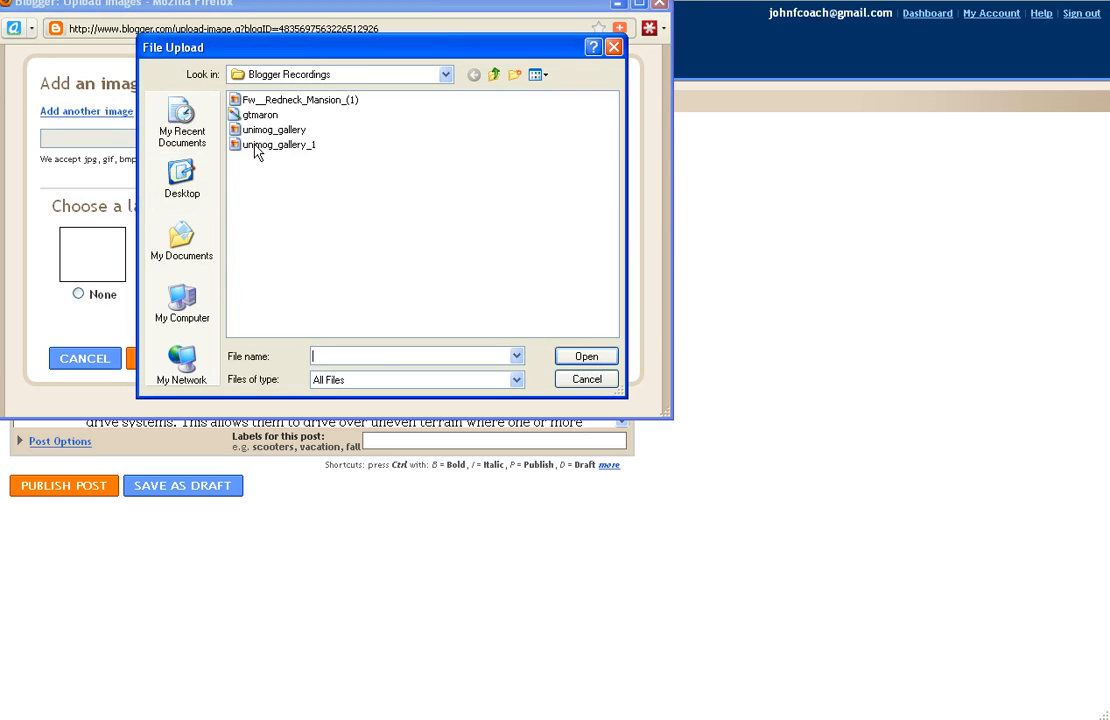
{"action": "left_click", "coordinate": [258, 145]}
{"action": "left_click", "coordinate": [586, 357]}
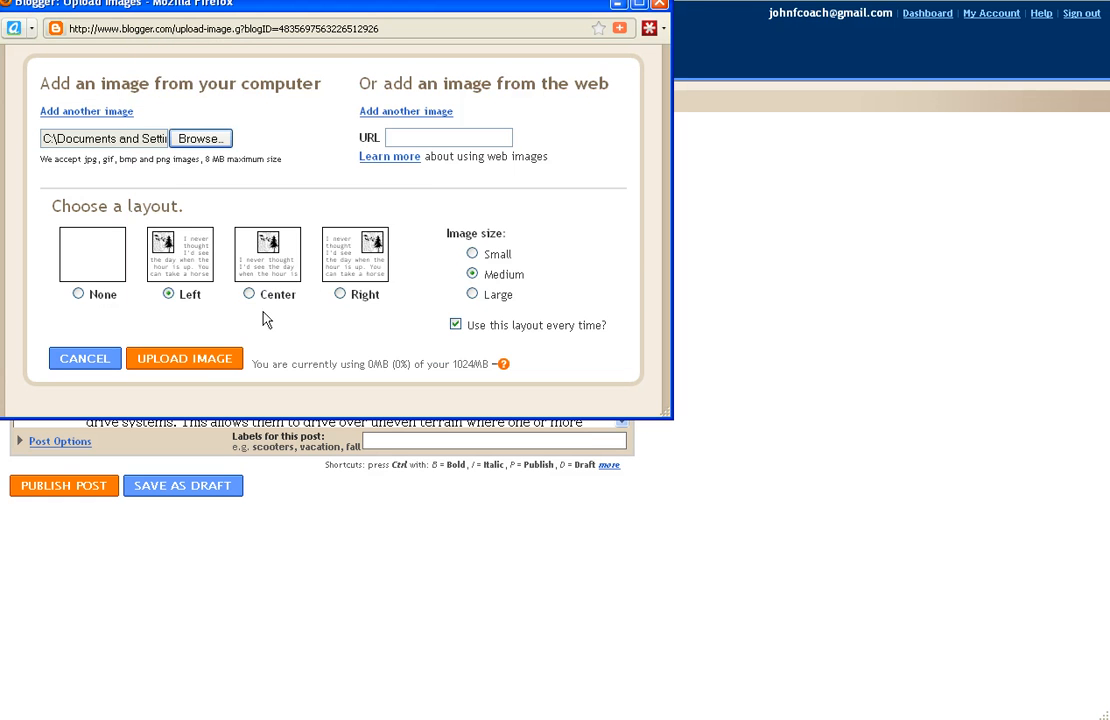
{"action": "left_click", "coordinate": [199, 362]}
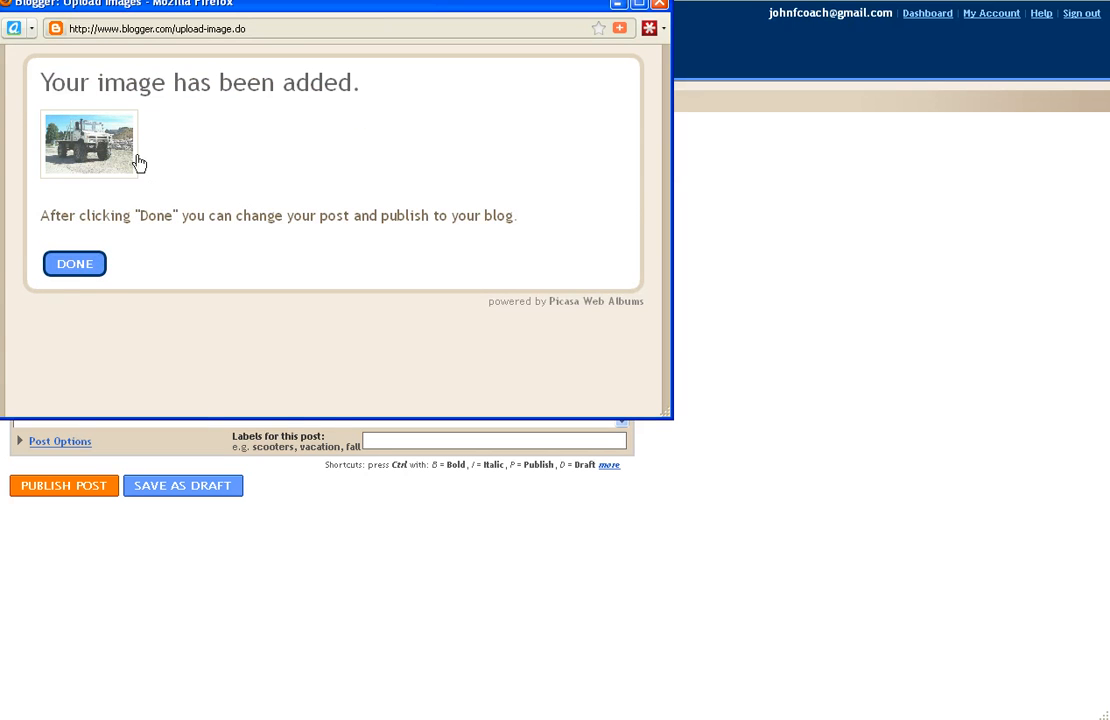
{"action": "left_click", "coordinate": [79, 264]}
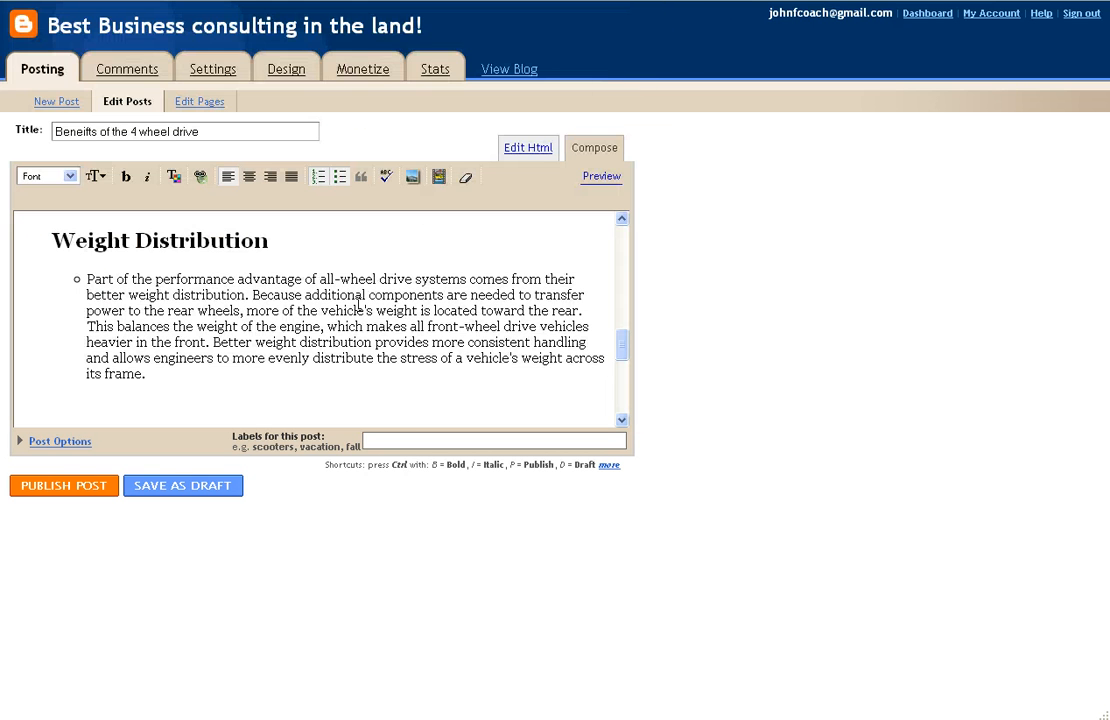
Preview the post to check the placement of both pictures, and return to the editor.
{"action": "left_click", "coordinate": [601, 177]}
{"action": "scroll", "coordinate": [640, 325], "scroll_direction": "down", "scroll_amount": 3}
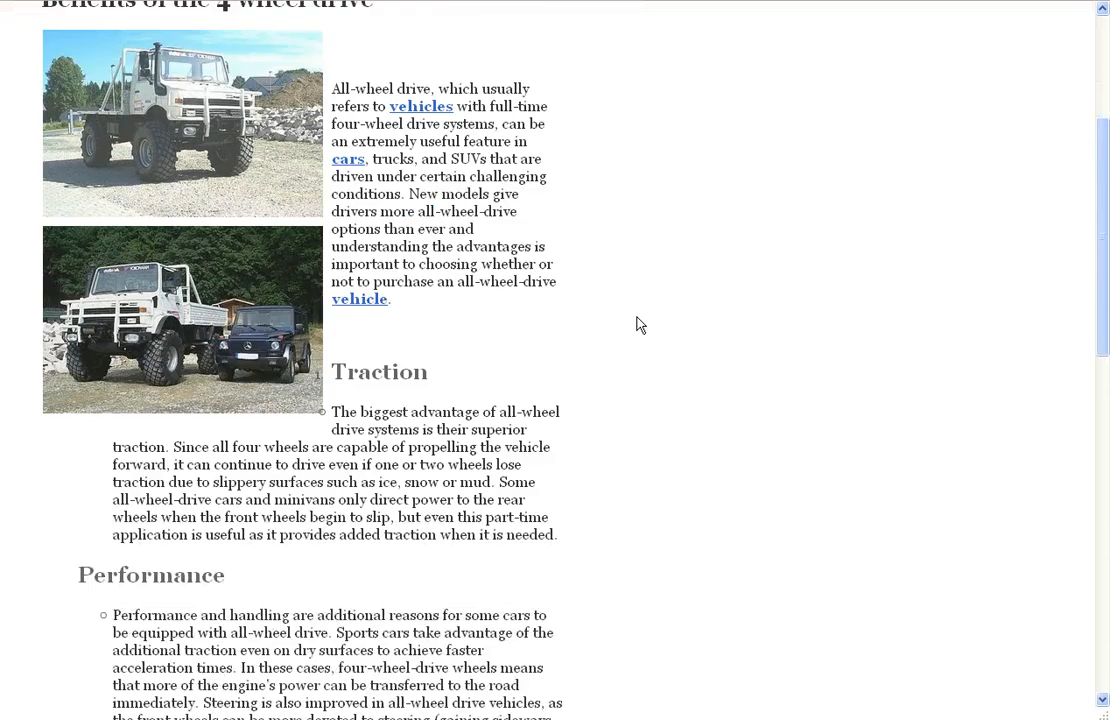
{"action": "scroll", "coordinate": [640, 325], "scroll_direction": "up", "scroll_amount": 3}
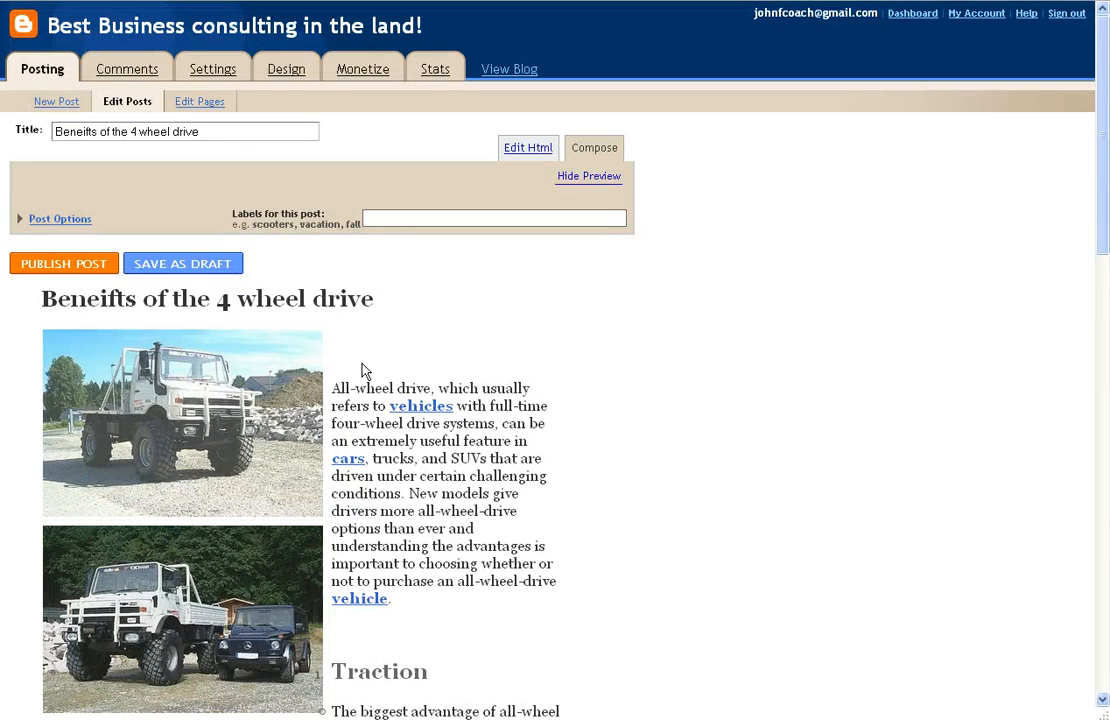
{"action": "left_click", "coordinate": [592, 180]}
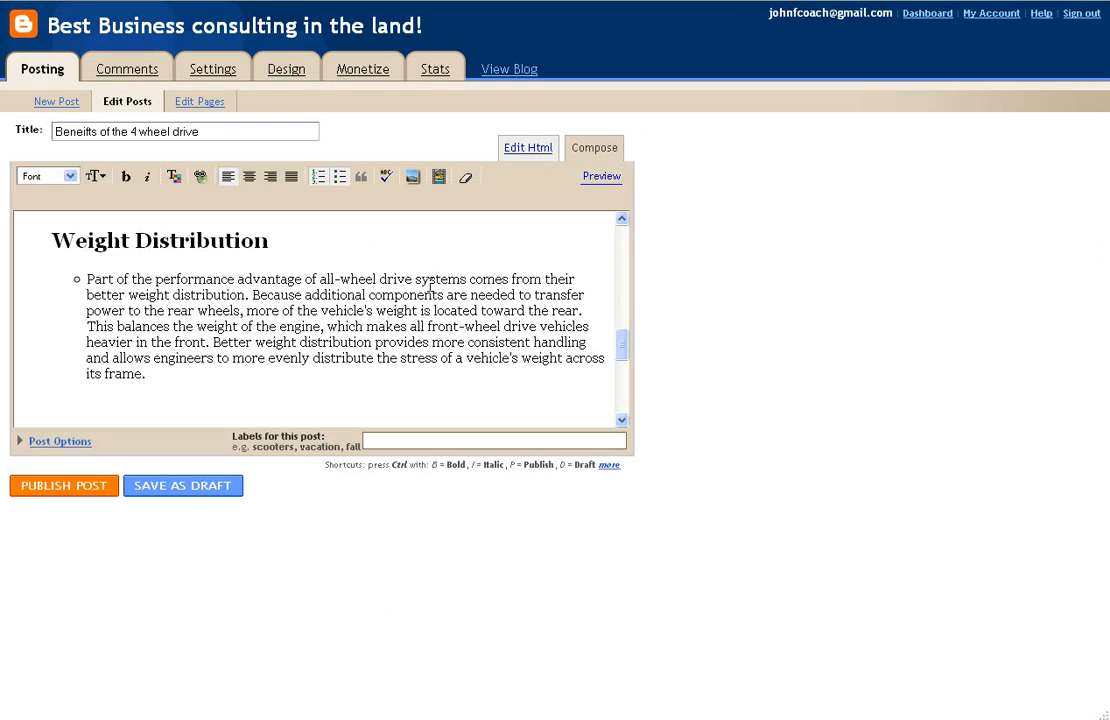
Publish the edited four-wheel drive post and open it on the live blog.
{"action": "left_click", "coordinate": [72, 492]}
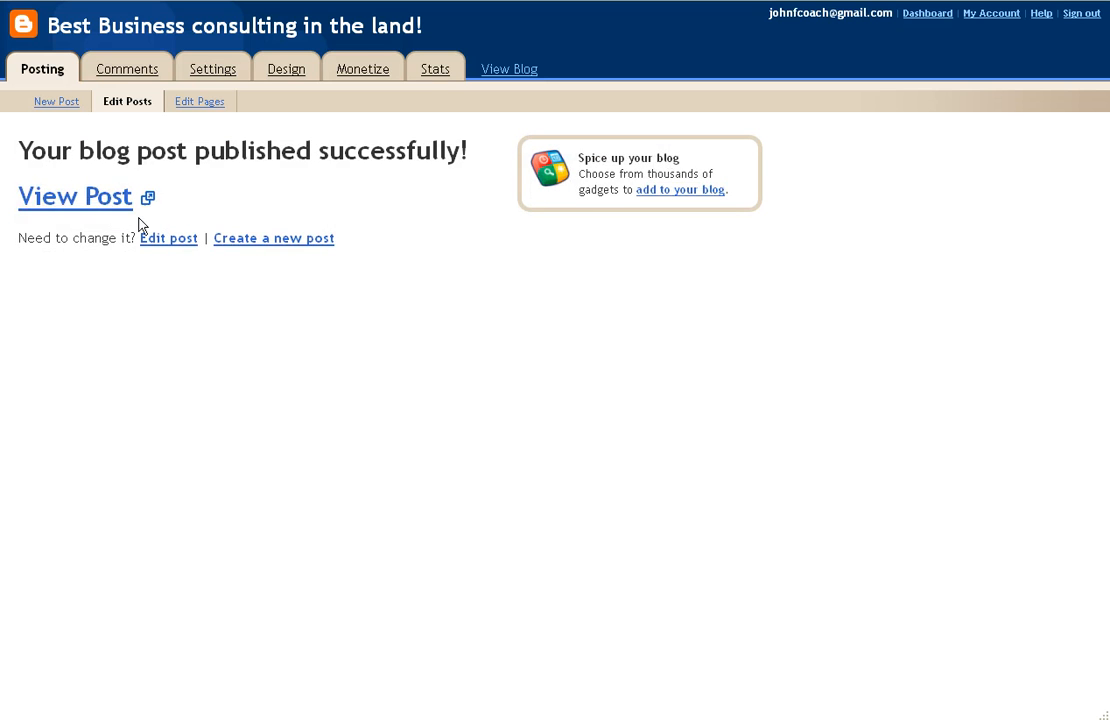
{"action": "left_click", "coordinate": [99, 200]}
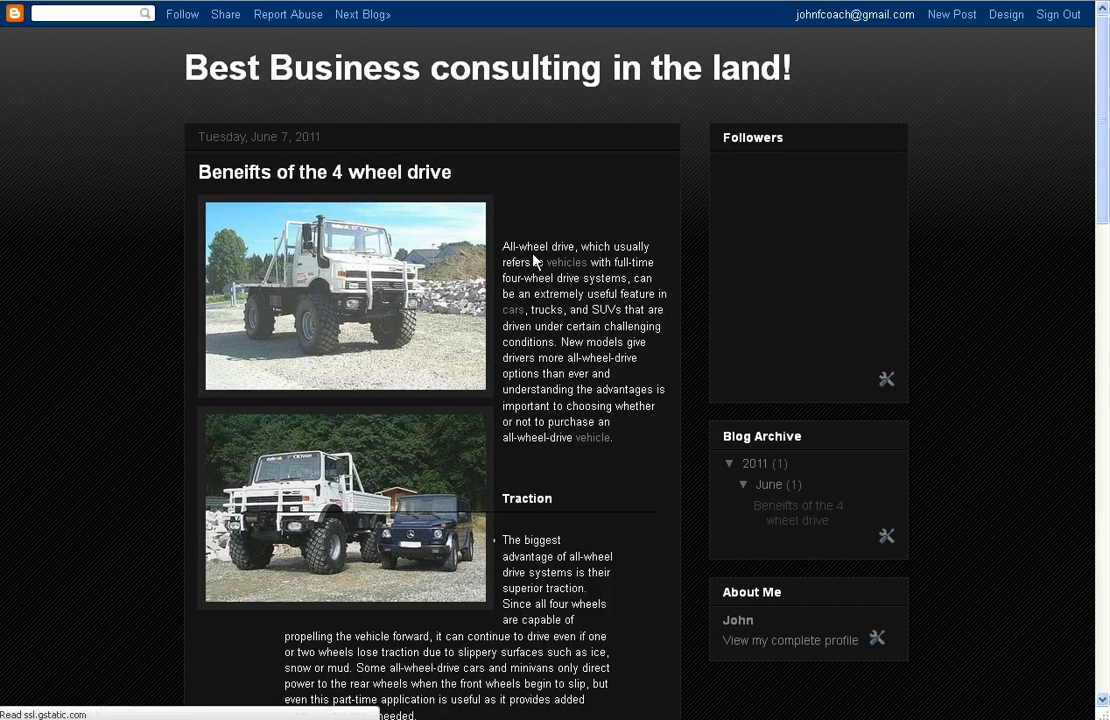